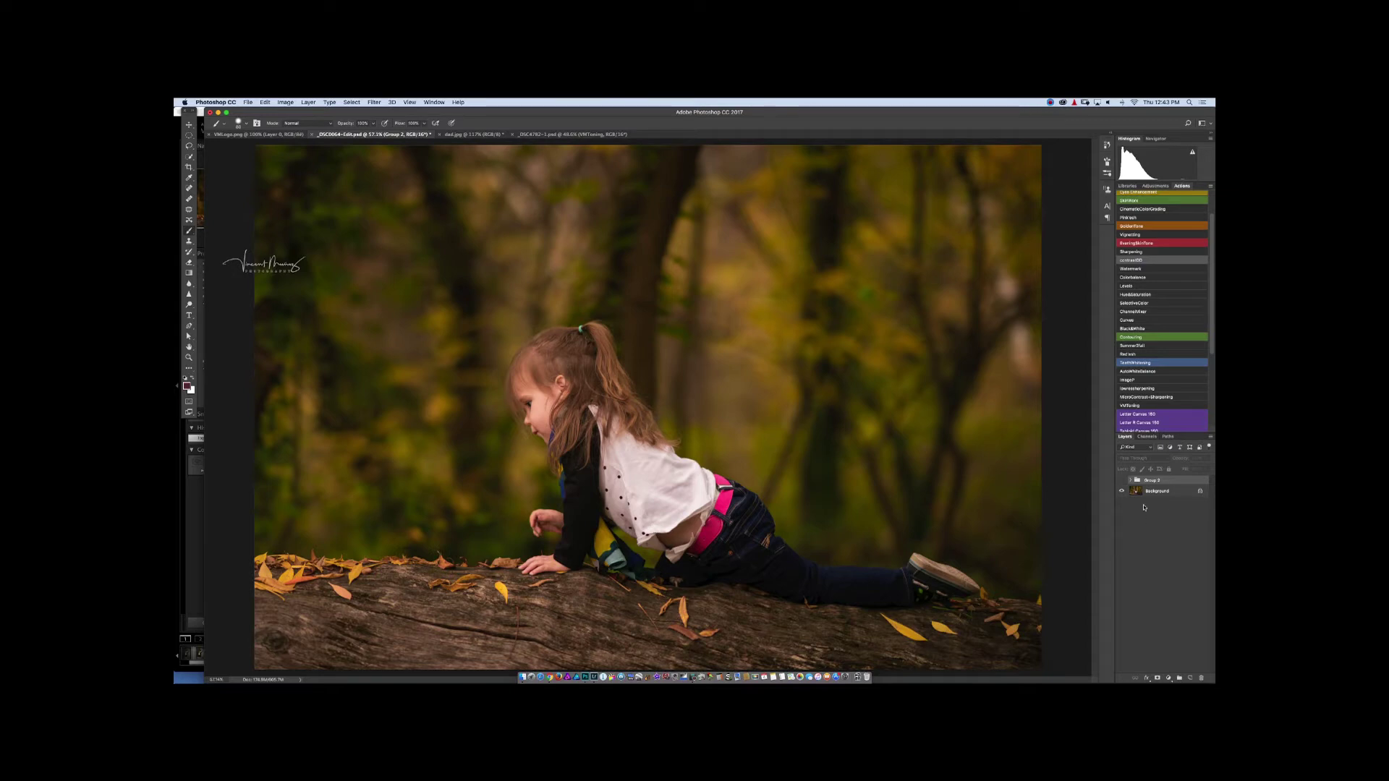
Compare the photo with and without the Group 2 adjustments
{"action": "left_click", "coordinate": [1122, 481]}
{"action": "left_click", "coordinate": [1123, 482]}
{"action": "left_click", "coordinate": [1122, 481]}
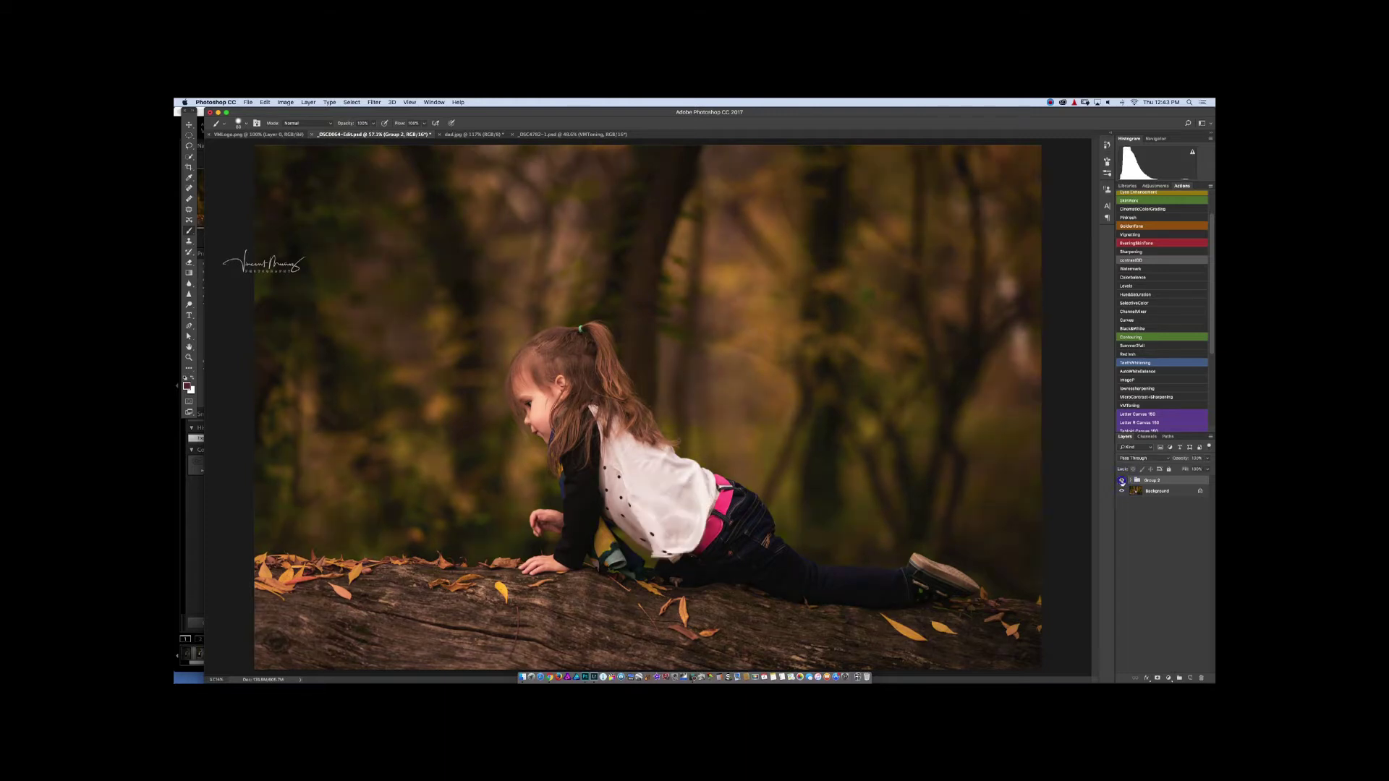
{"action": "left_click", "coordinate": [1122, 481]}
Duplicate the Background layer and open the copy in the Liquify filter
{"action": "left_click", "coordinate": [1136, 492]}
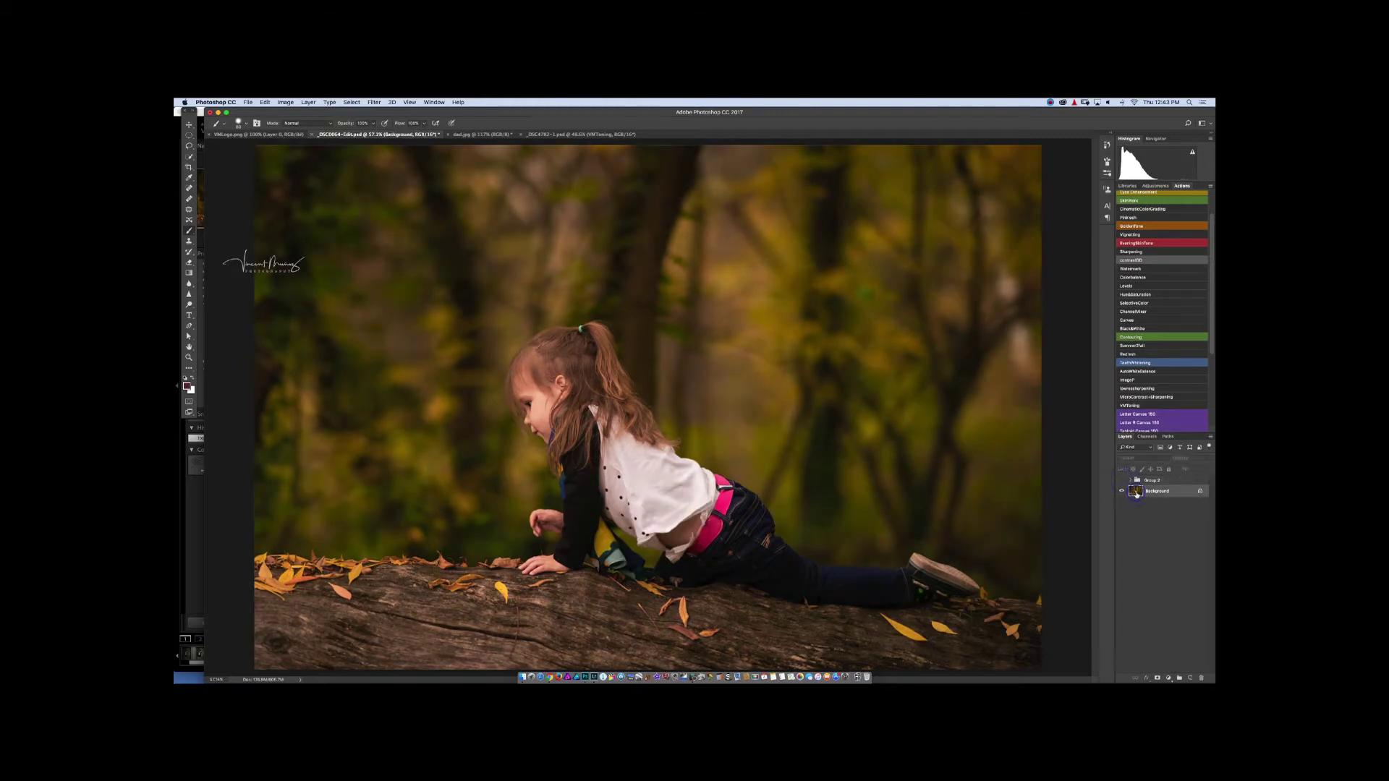
{"action": "key", "text": "super+j"}
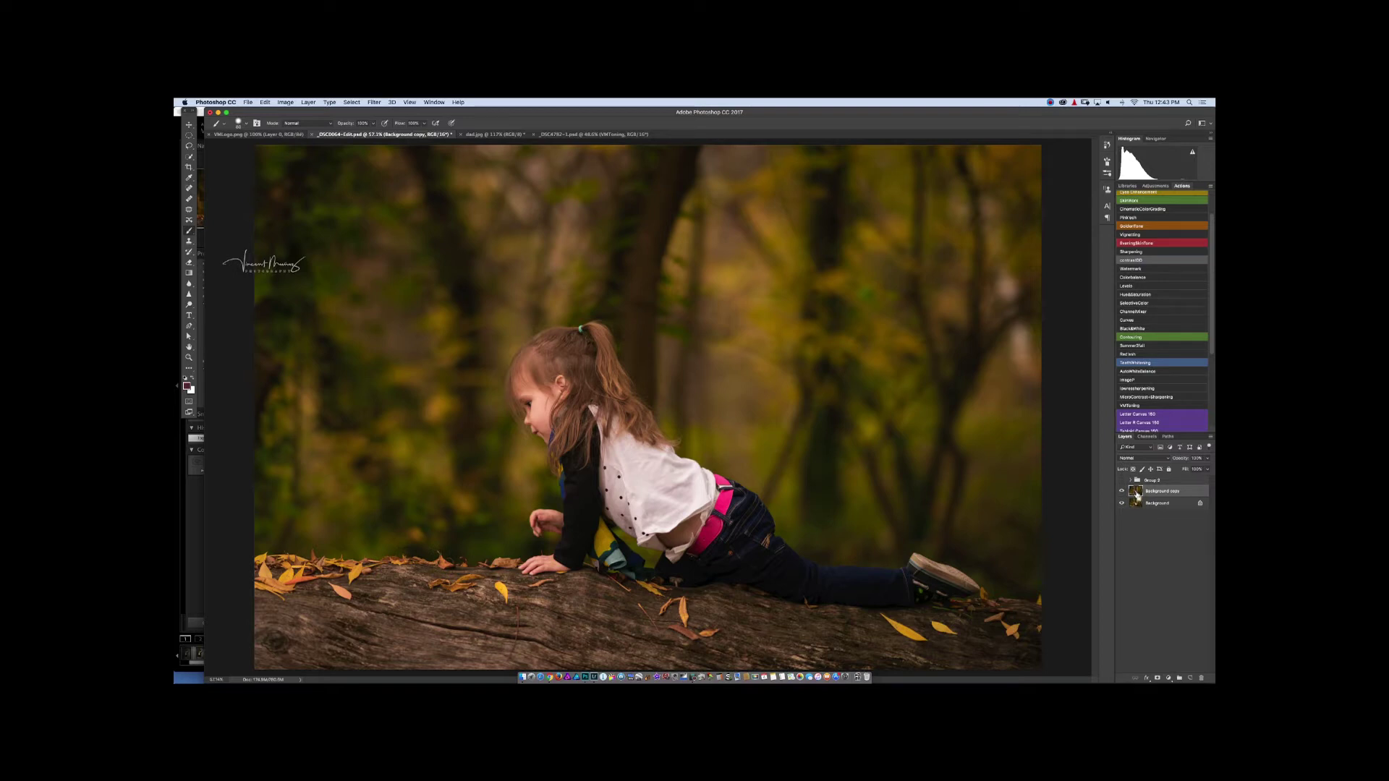
{"action": "key", "text": "super+shift+x"}
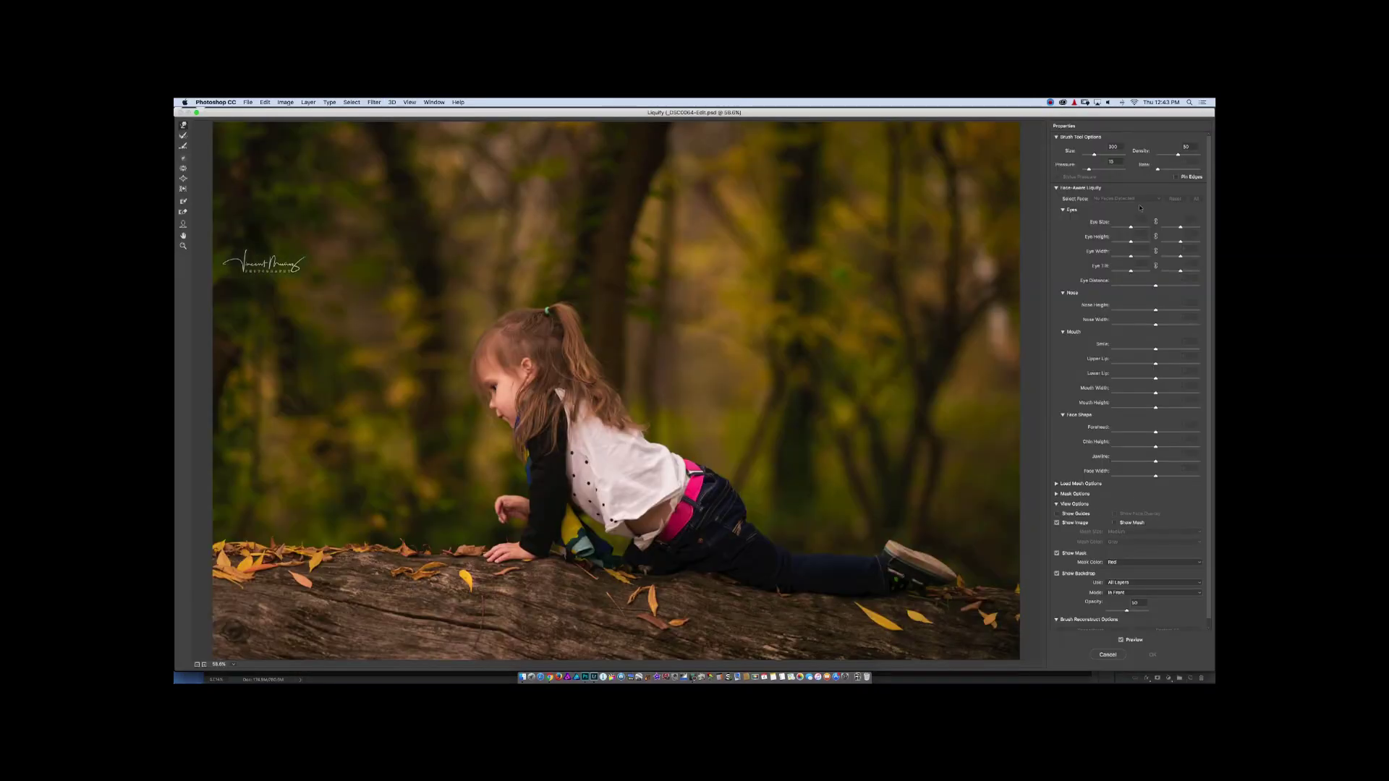
Try Forward Warp strokes on the background and the girl's shirt with a changed brush setting, and undo both strokes
{"action": "left_click_drag", "start_coordinate": [1071, 171], "coordinate": [1089, 168]}
{"action": "left_click_drag", "start_coordinate": [444, 381], "coordinate": [443, 379]}
{"action": "mouse_move", "coordinate": [649, 400]}
{"action": "left_mouse_down"}
{"action": "mouse_move", "coordinate": [704, 405]}
{"action": "mouse_move", "coordinate": [687, 424]}
{"action": "left_mouse_up"}
{"action": "key", "text": "super+z"}
{"action": "key", "text": "super+z"}
Lower the Liquify brush pressure and switch the backdrop off and on to check the overlay
{"action": "left_click_drag", "start_coordinate": [1122, 162], "coordinate": [1102, 161]}
{"action": "type", "text": "1"}
{"action": "left_click", "coordinate": [1058, 573]}
{"action": "left_click", "coordinate": [1058, 574]}
{"action": "left_click", "coordinate": [1066, 575]}
{"action": "left_click", "coordinate": [1068, 575]}
Freeze-mask the girl's head, hair, arms and legs and the log below her, leaving the shirt's lower back and waist unprotected
{"action": "left_click", "coordinate": [183, 203]}
{"action": "mouse_move", "coordinate": [535, 397]}
{"action": "left_mouse_down"}
{"action": "mouse_move", "coordinate": [534, 499]}
{"action": "mouse_move", "coordinate": [517, 511]}
{"action": "mouse_move", "coordinate": [533, 555]}
{"action": "left_mouse_up"}
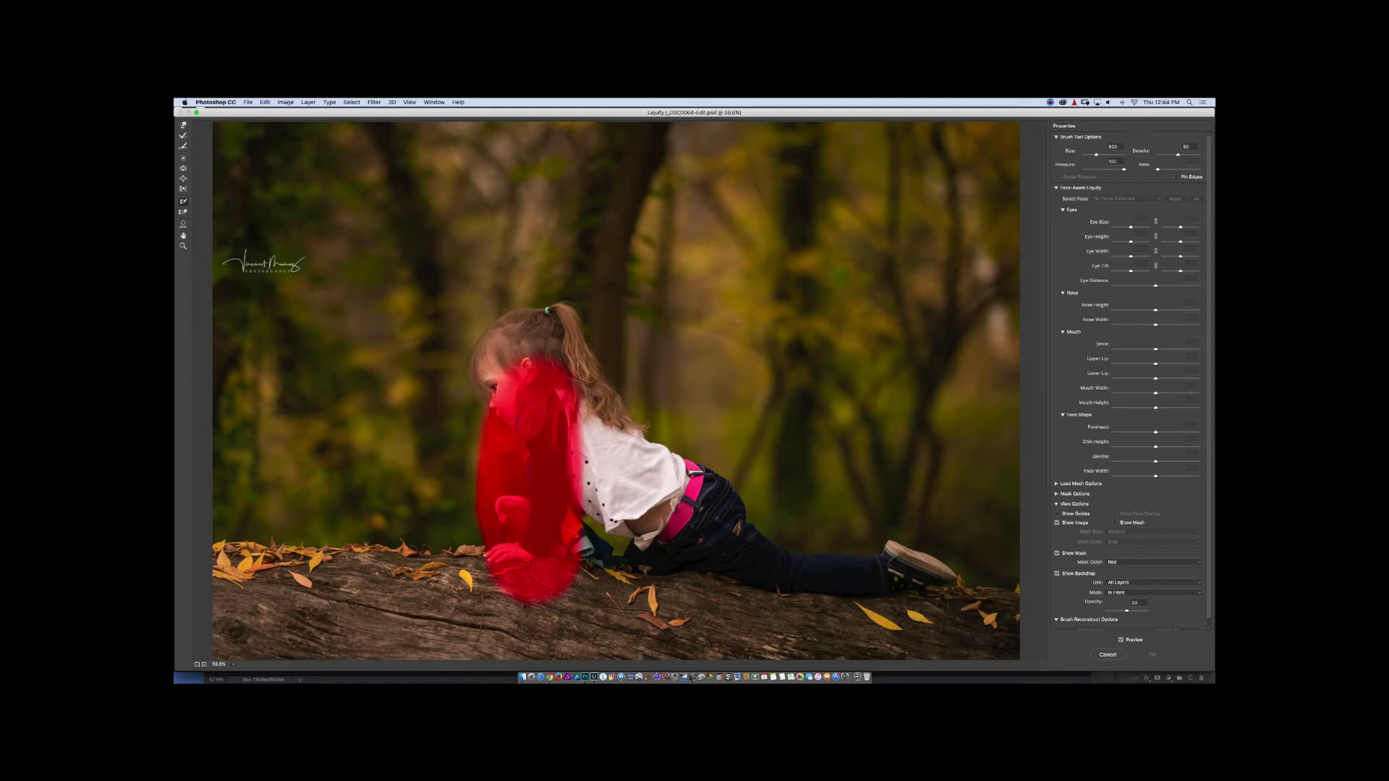
{"action": "left_click_drag", "start_coordinate": [564, 547], "coordinate": [576, 555]}
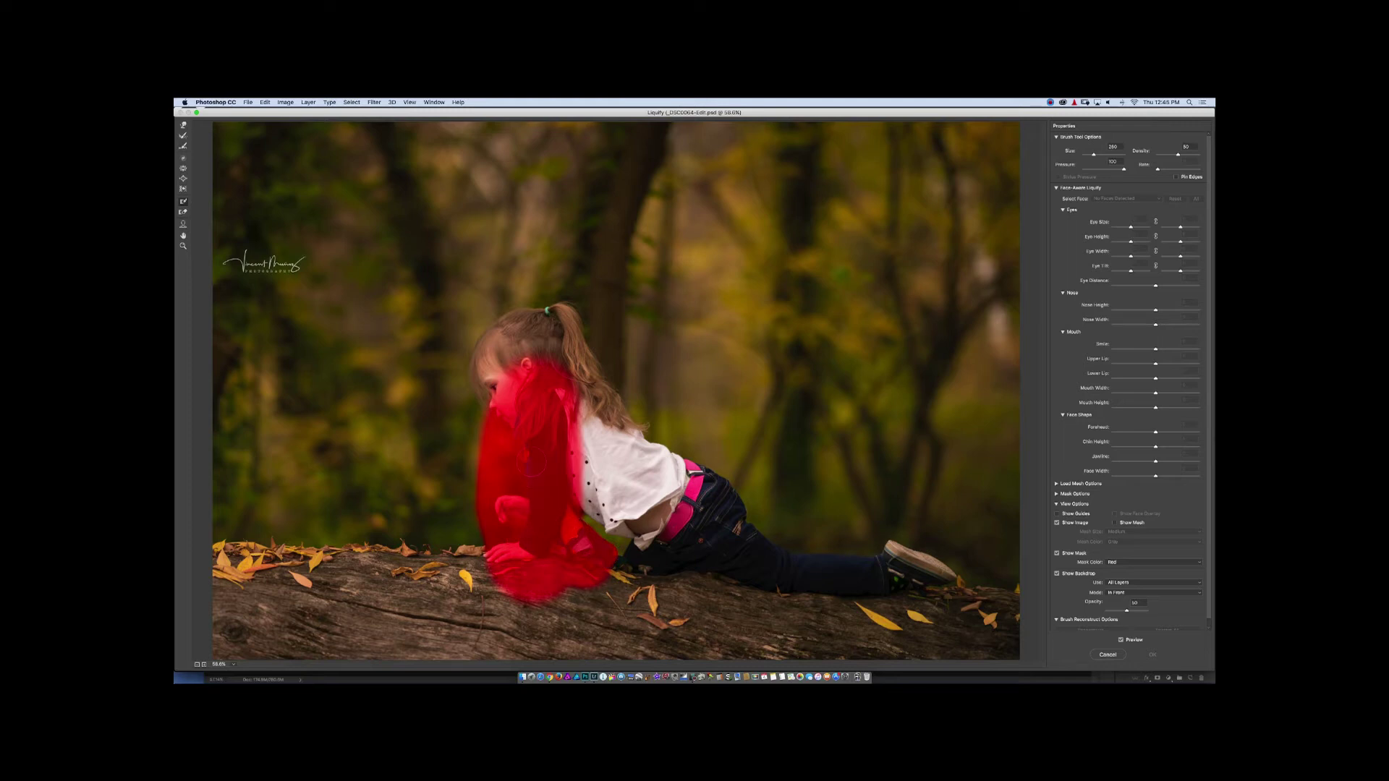
{"action": "mouse_move", "coordinate": [526, 391]}
{"action": "left_mouse_down"}
{"action": "mouse_move", "coordinate": [507, 290]}
{"action": "mouse_move", "coordinate": [452, 427]}
{"action": "mouse_move", "coordinate": [470, 615]}
{"action": "mouse_move", "coordinate": [582, 633]}
{"action": "mouse_move", "coordinate": [611, 601]}
{"action": "mouse_move", "coordinate": [635, 614]}
{"action": "left_mouse_up"}
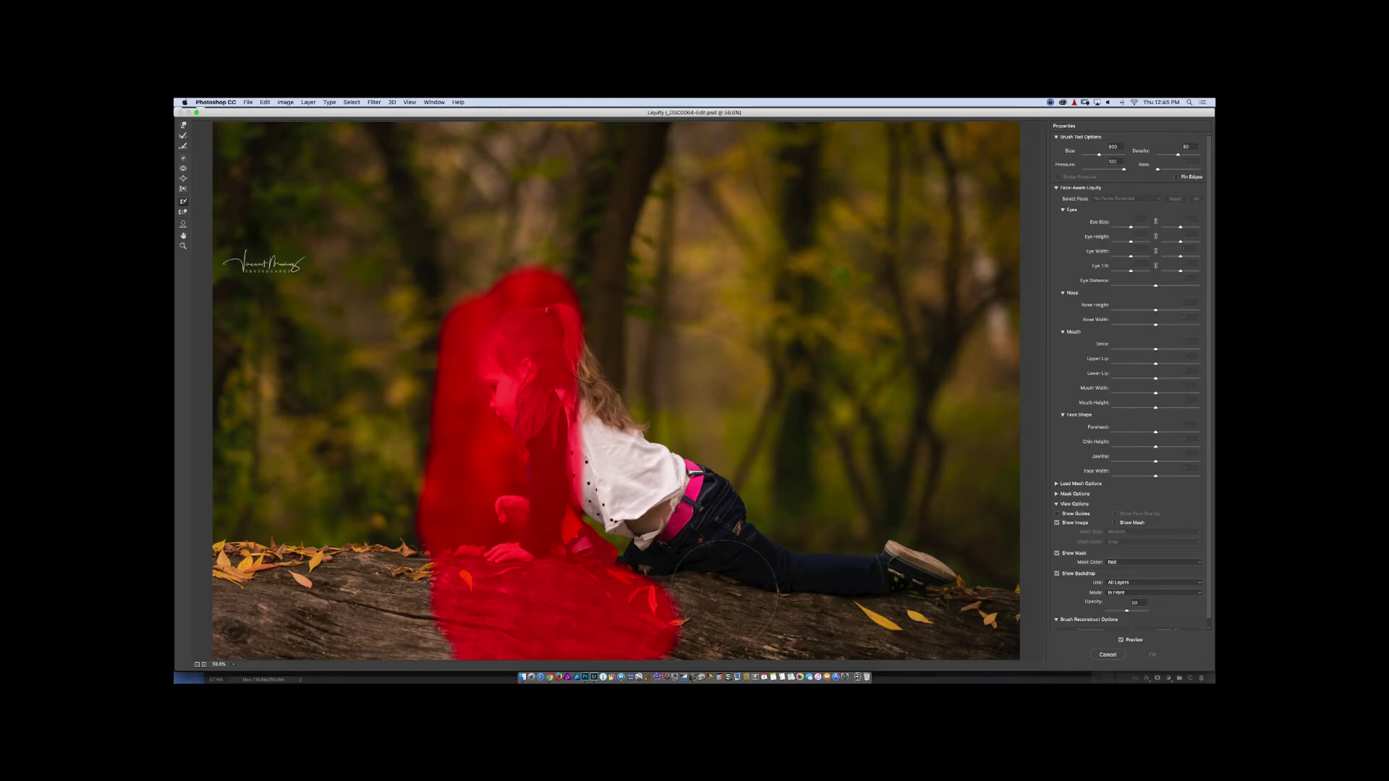
{"action": "mouse_move", "coordinate": [722, 595]}
{"action": "left_mouse_down"}
{"action": "mouse_move", "coordinate": [769, 486]}
{"action": "mouse_move", "coordinate": [749, 580]}
{"action": "mouse_move", "coordinate": [728, 611]}
{"action": "mouse_move", "coordinate": [697, 618]}
{"action": "mouse_move", "coordinate": [912, 567]}
{"action": "mouse_move", "coordinate": [785, 592]}
{"action": "mouse_move", "coordinate": [833, 578]}
{"action": "mouse_move", "coordinate": [863, 541]}
{"action": "left_mouse_up"}
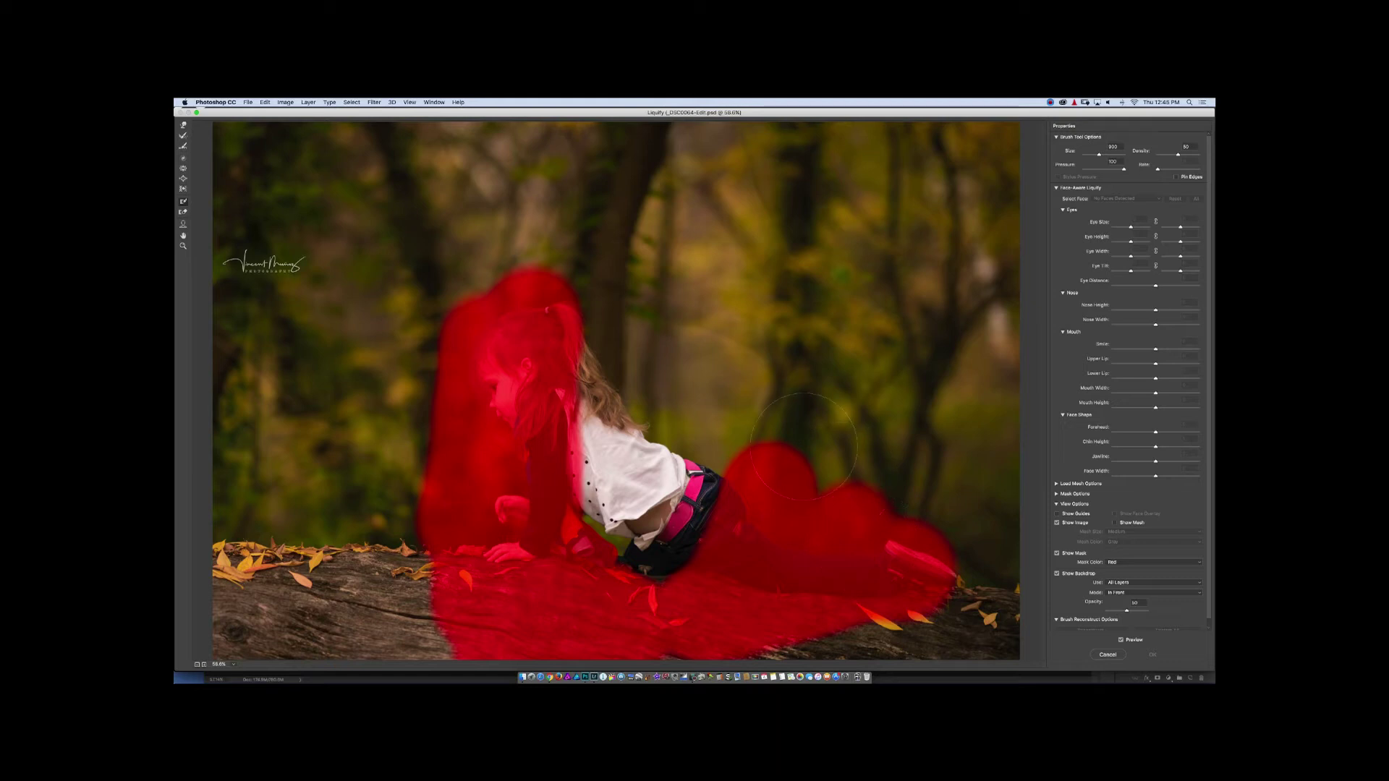
{"action": "mouse_move", "coordinate": [615, 376]}
{"action": "left_mouse_down"}
{"action": "mouse_move", "coordinate": [633, 387]}
{"action": "mouse_move", "coordinate": [619, 402]}
{"action": "mouse_move", "coordinate": [585, 377]}
{"action": "mouse_move", "coordinate": [572, 304]}
{"action": "mouse_move", "coordinate": [528, 297]}
{"action": "left_mouse_up"}
Warp the girl's white shirt hem over her exposed waist, compare it against the backdrop, and apply the Liquify changes
{"action": "left_click", "coordinate": [183, 125]}
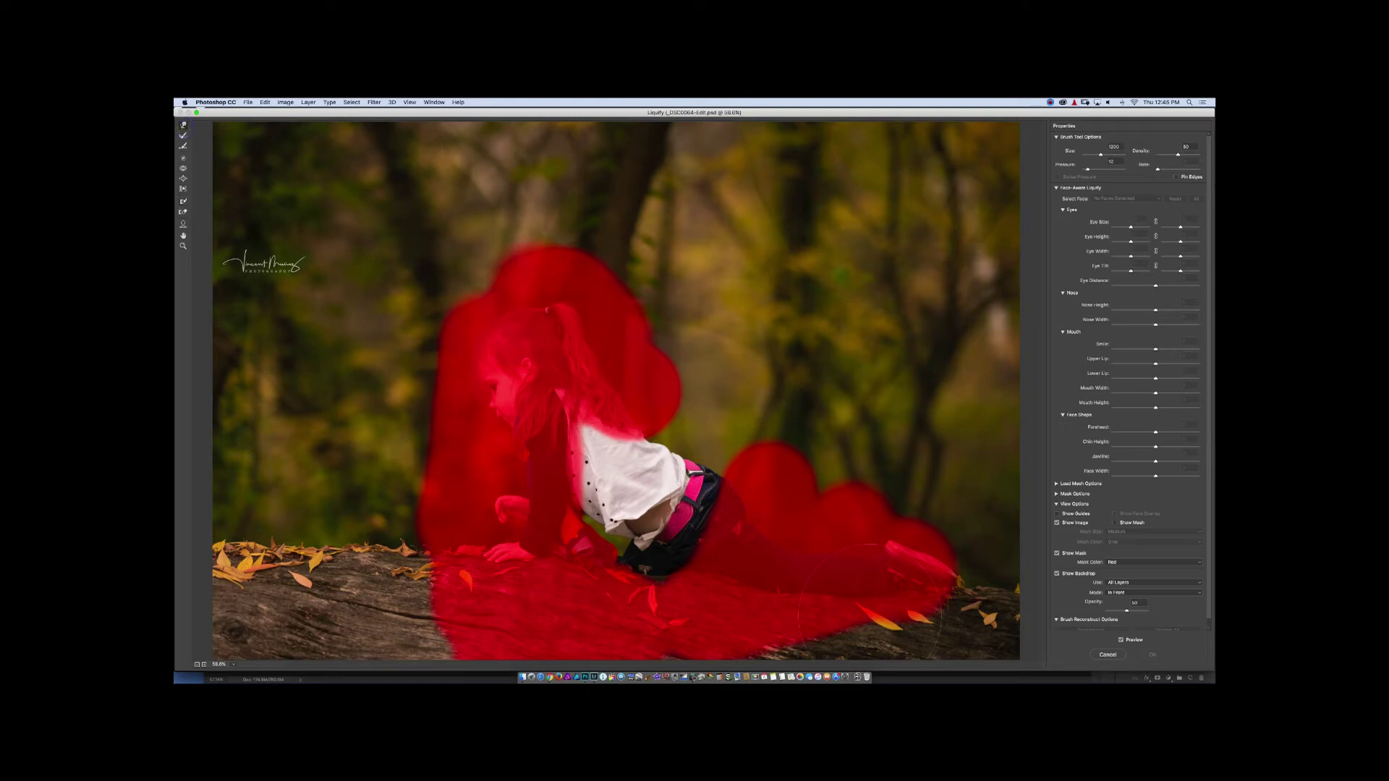
{"action": "mouse_move", "coordinate": [617, 509]}
{"action": "left_mouse_down"}
{"action": "mouse_move", "coordinate": [648, 531]}
{"action": "mouse_move", "coordinate": [613, 512]}
{"action": "mouse_move", "coordinate": [655, 520]}
{"action": "left_mouse_up"}
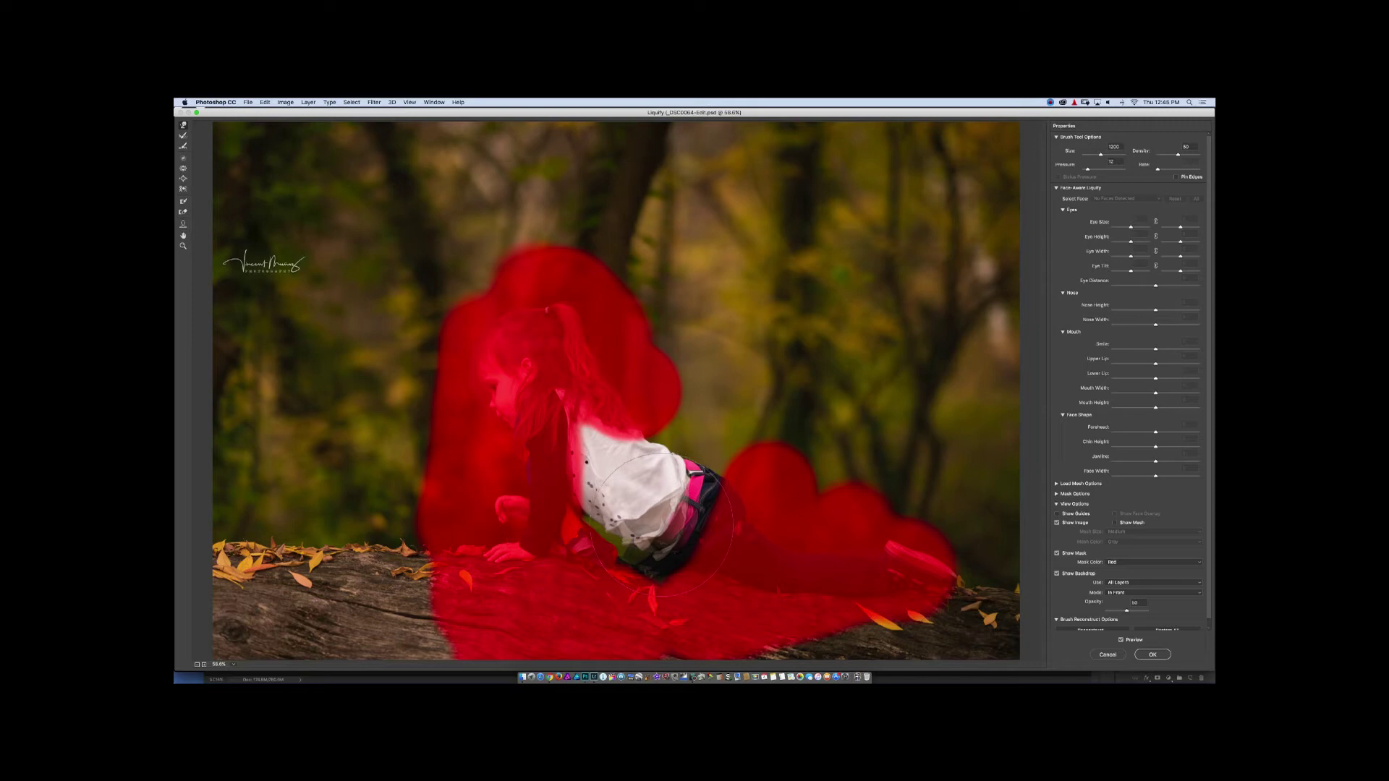
{"action": "left_click", "coordinate": [1083, 574]}
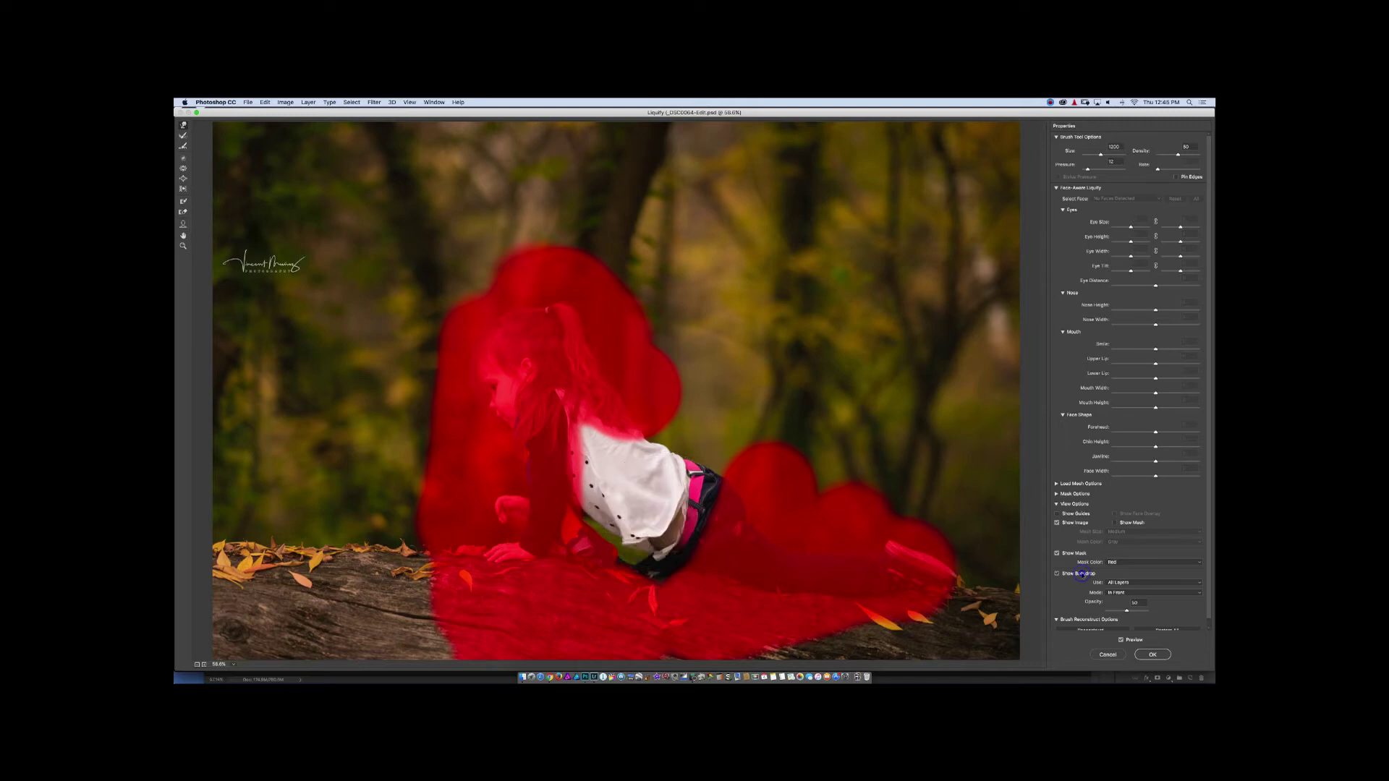
{"action": "left_click", "coordinate": [1083, 575]}
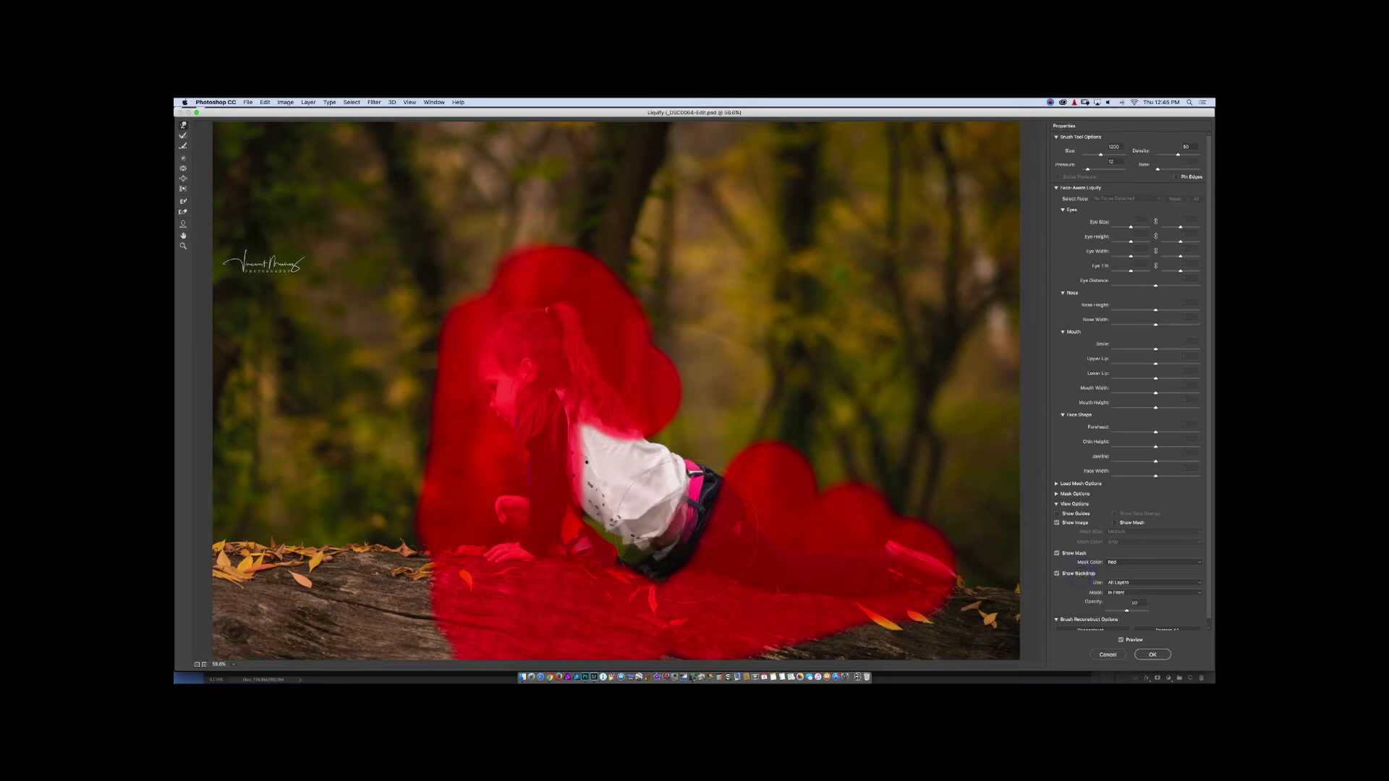
{"action": "left_click", "coordinate": [1150, 655]}
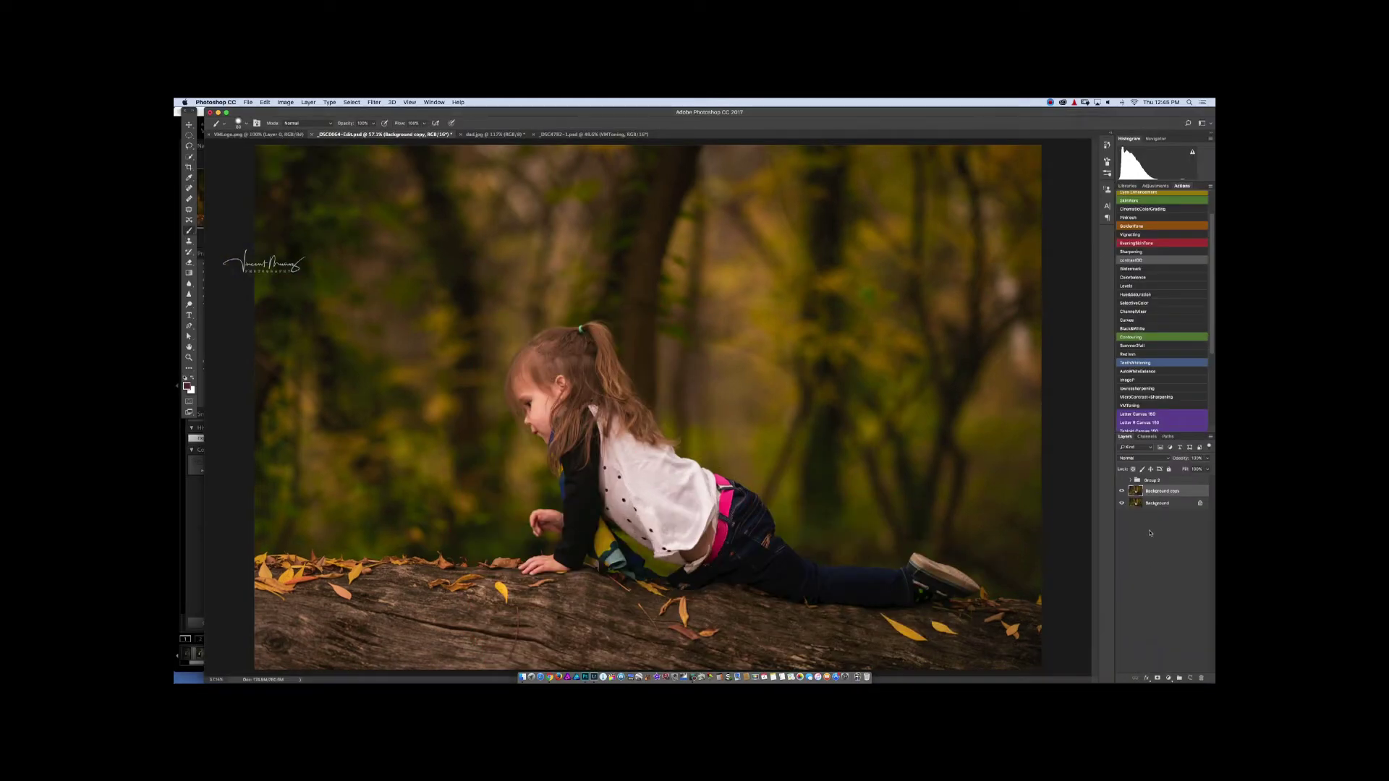
Add a layer mask to the background copy and paint it black over the distorted belt and jeans to restore the original
{"action": "left_click", "coordinate": [1157, 678]}
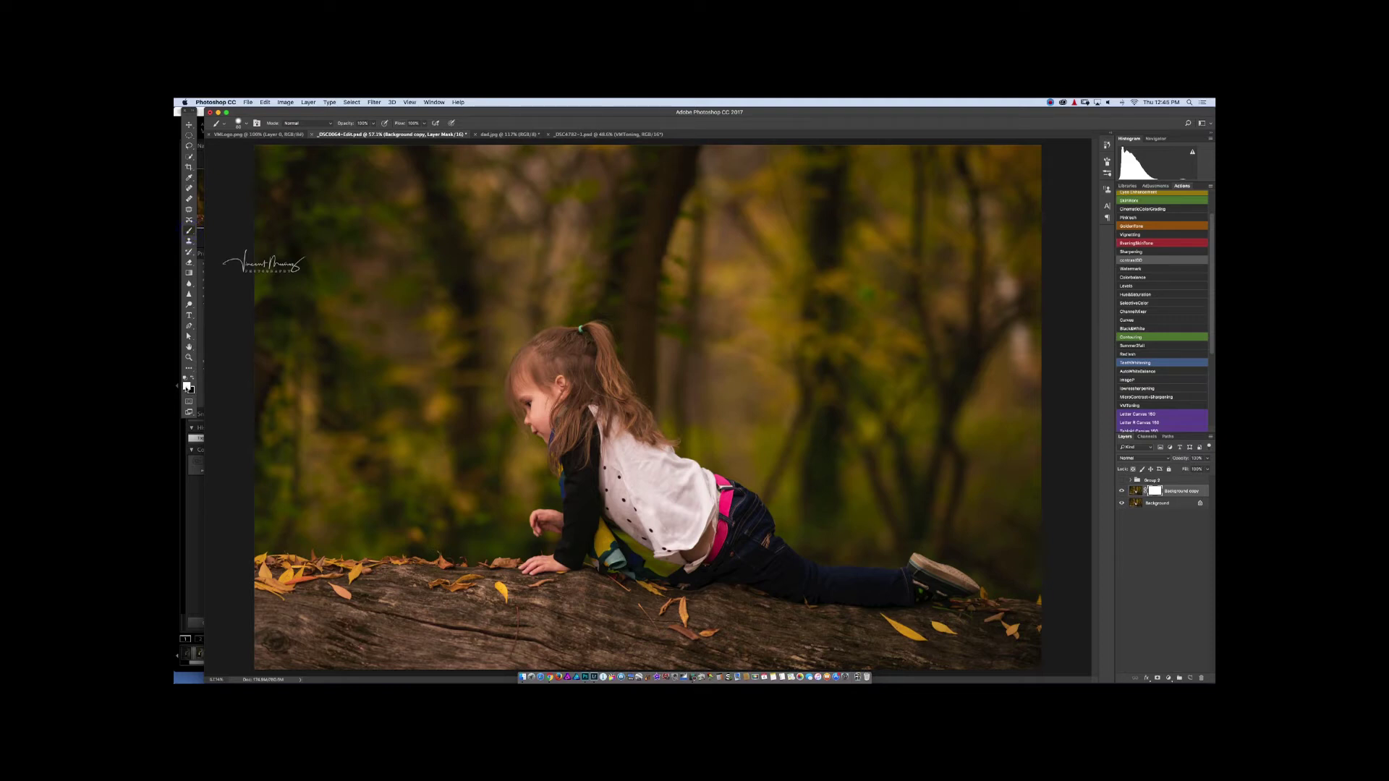
{"action": "key", "text": "x"}
{"action": "mouse_move", "coordinate": [660, 549]}
{"action": "left_mouse_down"}
{"action": "mouse_move", "coordinate": [691, 548]}
{"action": "mouse_move", "coordinate": [699, 514]}
{"action": "left_mouse_up"}
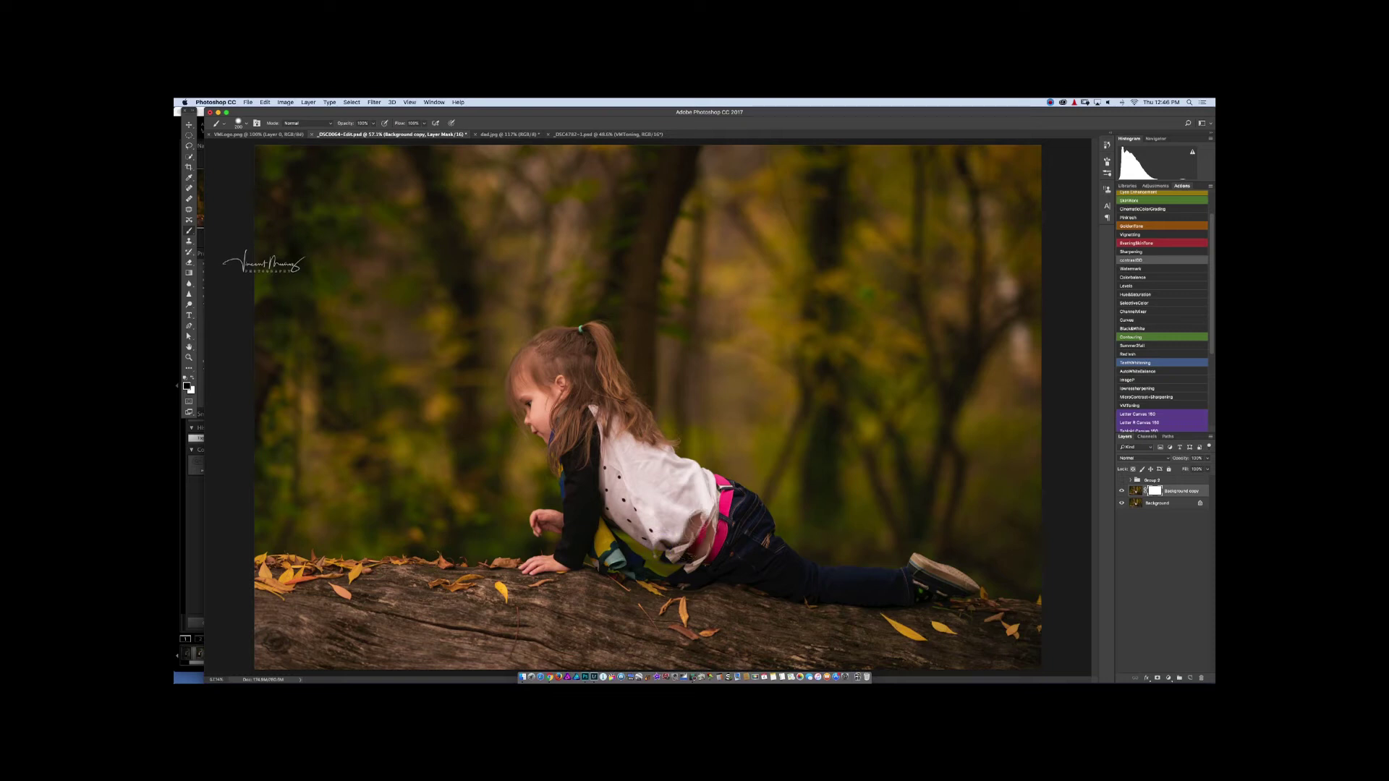
{"action": "mouse_move", "coordinate": [701, 512]}
{"action": "left_mouse_down"}
{"action": "mouse_move", "coordinate": [653, 541]}
{"action": "mouse_move", "coordinate": [688, 553]}
{"action": "left_mouse_up"}
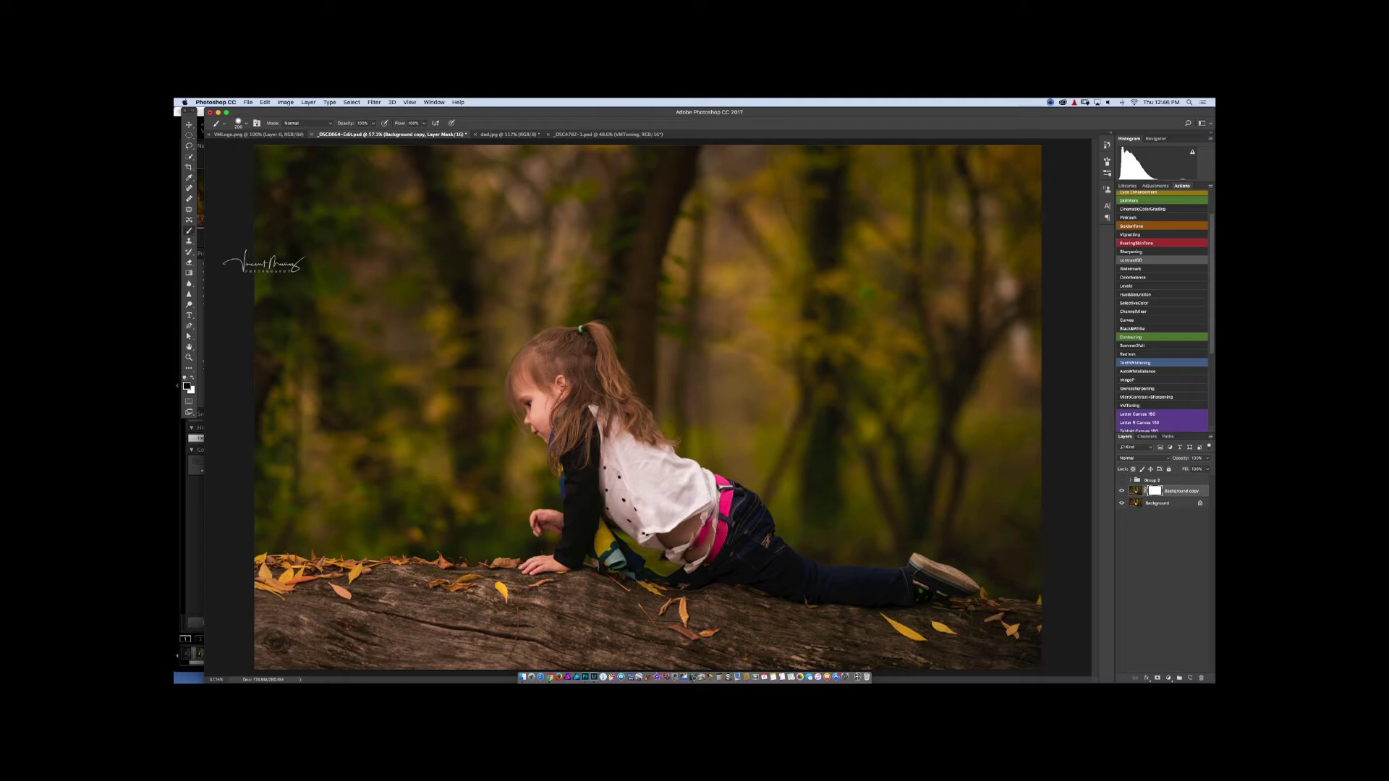
{"action": "key", "text": "super+z"}
{"action": "mouse_move", "coordinate": [707, 567]}
{"action": "left_mouse_down"}
{"action": "mouse_move", "coordinate": [686, 578]}
{"action": "mouse_move", "coordinate": [725, 518]}
{"action": "mouse_move", "coordinate": [689, 577]}
{"action": "mouse_move", "coordinate": [693, 557]}
{"action": "mouse_move", "coordinate": [661, 565]}
{"action": "mouse_move", "coordinate": [706, 546]}
{"action": "mouse_move", "coordinate": [719, 498]}
{"action": "left_mouse_up"}
Refine the mask along the shirt hem and belt with a smaller brush, and compare the result with the original
{"action": "key", "text": "bracketleft"}
{"action": "key", "text": "bracketleft"}
{"action": "key", "text": "bracketleft"}
{"action": "key", "text": "bracketleft"}
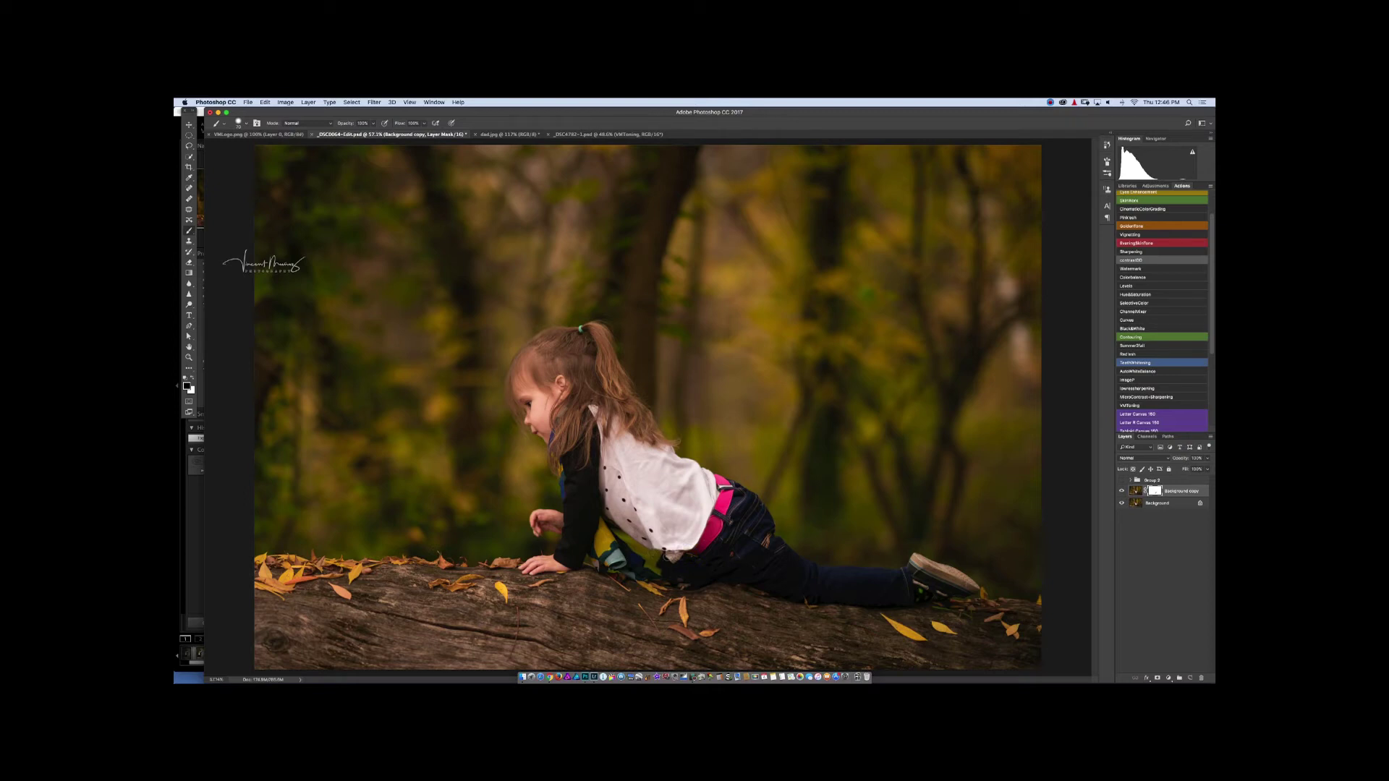
{"action": "key", "text": "x"}
{"action": "key", "text": "x"}
{"action": "key", "text": "x"}
{"action": "left_click", "coordinate": [1121, 492]}
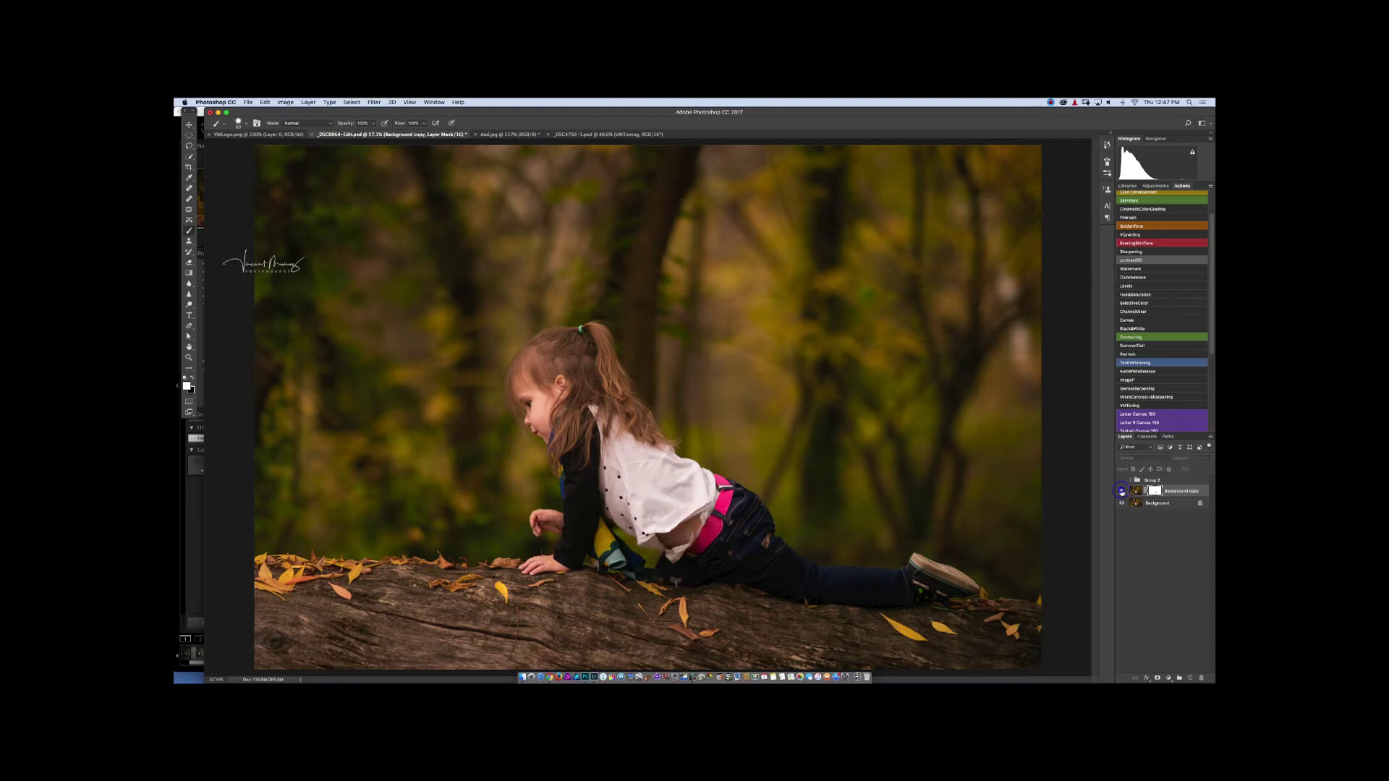
{"action": "left_click", "coordinate": [1121, 492]}
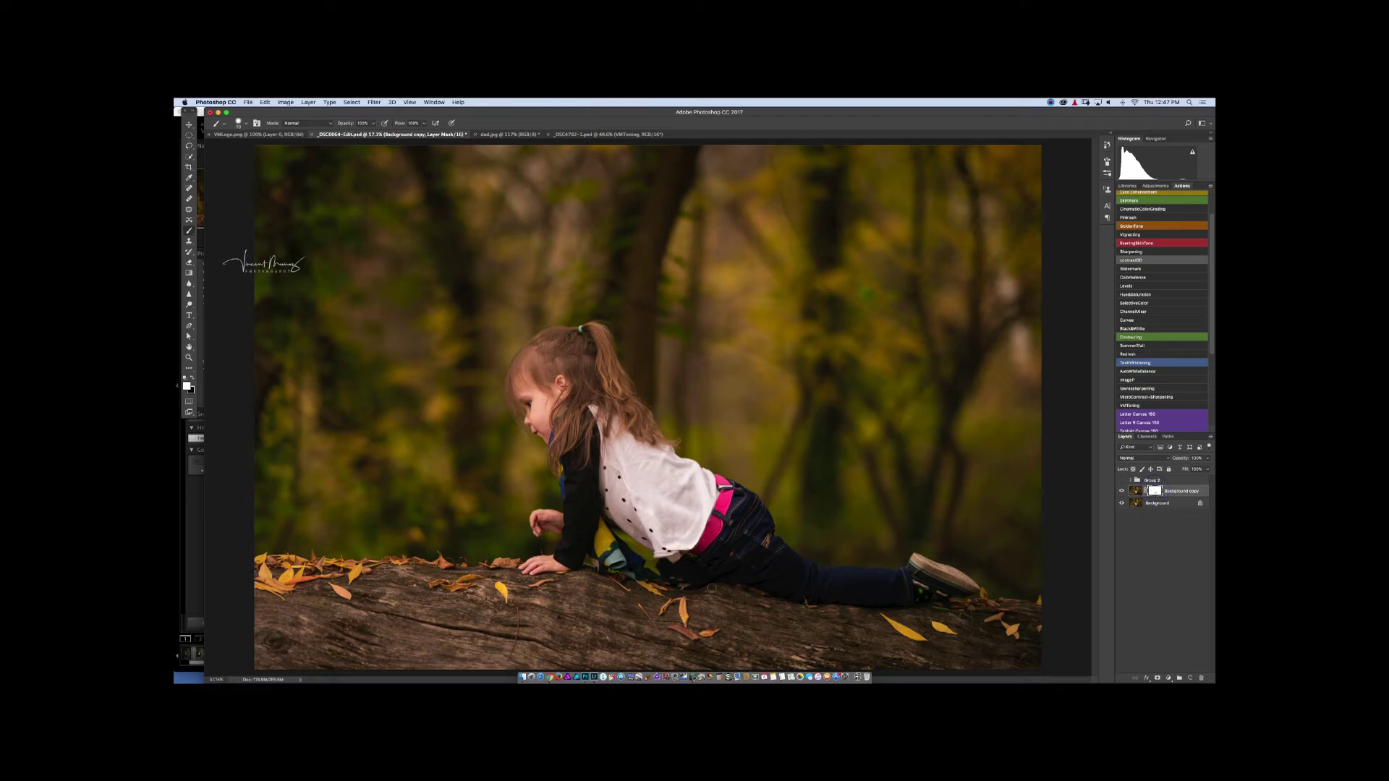
Touch up the layer mask on the jeans beside the belt, using a larger brush
{"action": "left_click", "coordinate": [733, 553]}
{"action": "key", "text": "bracketright"}
{"action": "key", "text": "bracketright"}
{"action": "key", "text": "bracketright"}
{"action": "key", "text": "bracketright"}
{"action": "key", "text": "bracketright"}
{"action": "key", "text": "bracketright"}
{"action": "key", "text": "x"}
Compare the shirt area before and after by repeatedly hiding and showing the masked background copy
{"action": "left_click", "coordinate": [1123, 491]}
{"action": "left_click", "coordinate": [1123, 492]}
{"action": "left_click", "coordinate": [1123, 492]}
{"action": "left_click", "coordinate": [1123, 491]}
{"action": "left_click", "coordinate": [1123, 491]}
{"action": "left_click", "coordinate": [1123, 491]}
{"action": "left_click", "coordinate": [1122, 490]}
{"action": "left_click", "coordinate": [1122, 491]}
{"action": "left_click", "coordinate": [1122, 490]}
{"action": "left_click", "coordinate": [1123, 491]}
{"action": "left_click", "coordinate": [1122, 491]}
{"action": "left_click", "coordinate": [1122, 490]}
{"action": "left_click", "coordinate": [1123, 490]}
{"action": "left_click", "coordinate": [1122, 491]}
{"action": "left_click", "coordinate": [1123, 491]}
{"action": "left_click", "coordinate": [1122, 491]}
{"action": "left_click", "coordinate": [1123, 491]}
{"action": "left_click", "coordinate": [1123, 490]}
{"action": "left_click", "coordinate": [1149, 483]}
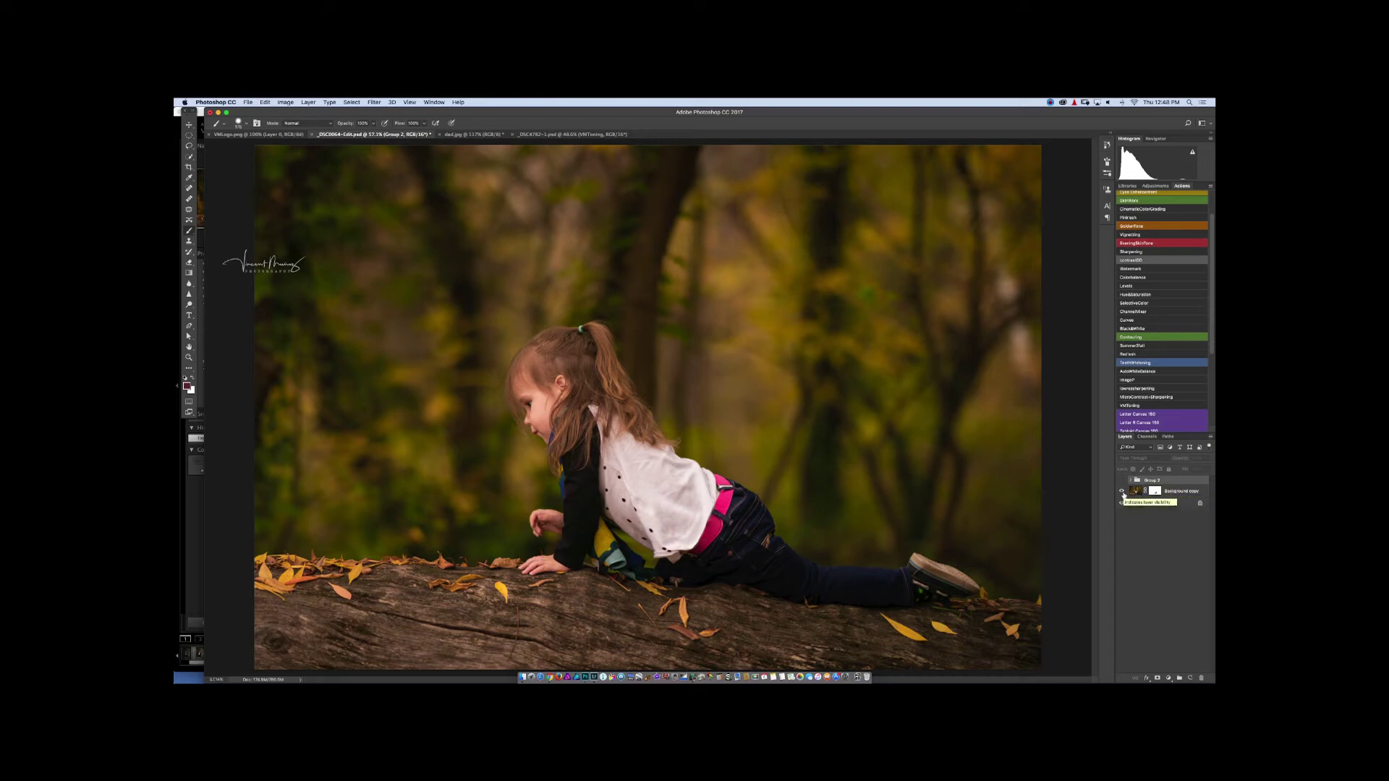
{"action": "left_click", "coordinate": [1123, 492]}
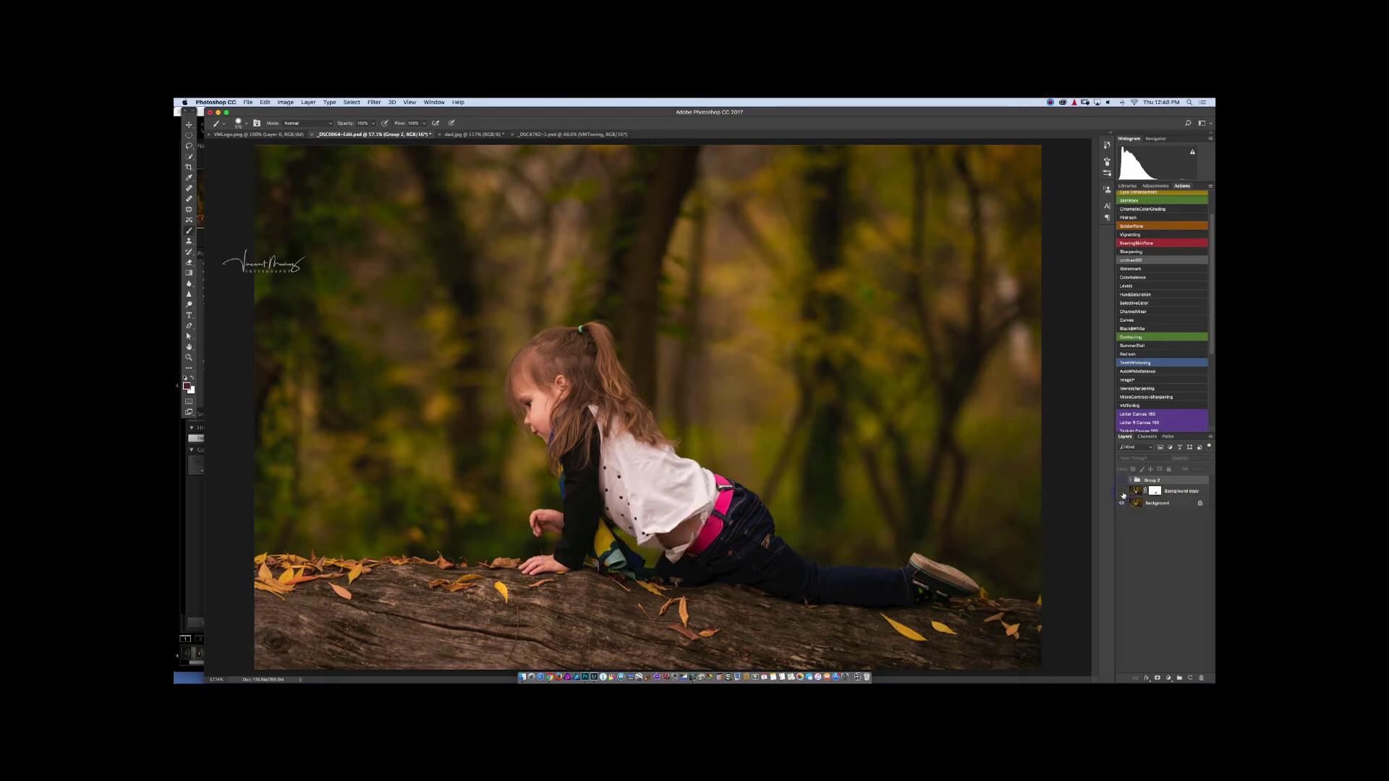
{"action": "left_click", "coordinate": [1123, 492]}
{"action": "left_click", "coordinate": [1123, 492]}
{"action": "left_click", "coordinate": [1123, 492]}
{"action": "left_click", "coordinate": [1123, 493]}
{"action": "left_click", "coordinate": [1123, 492]}
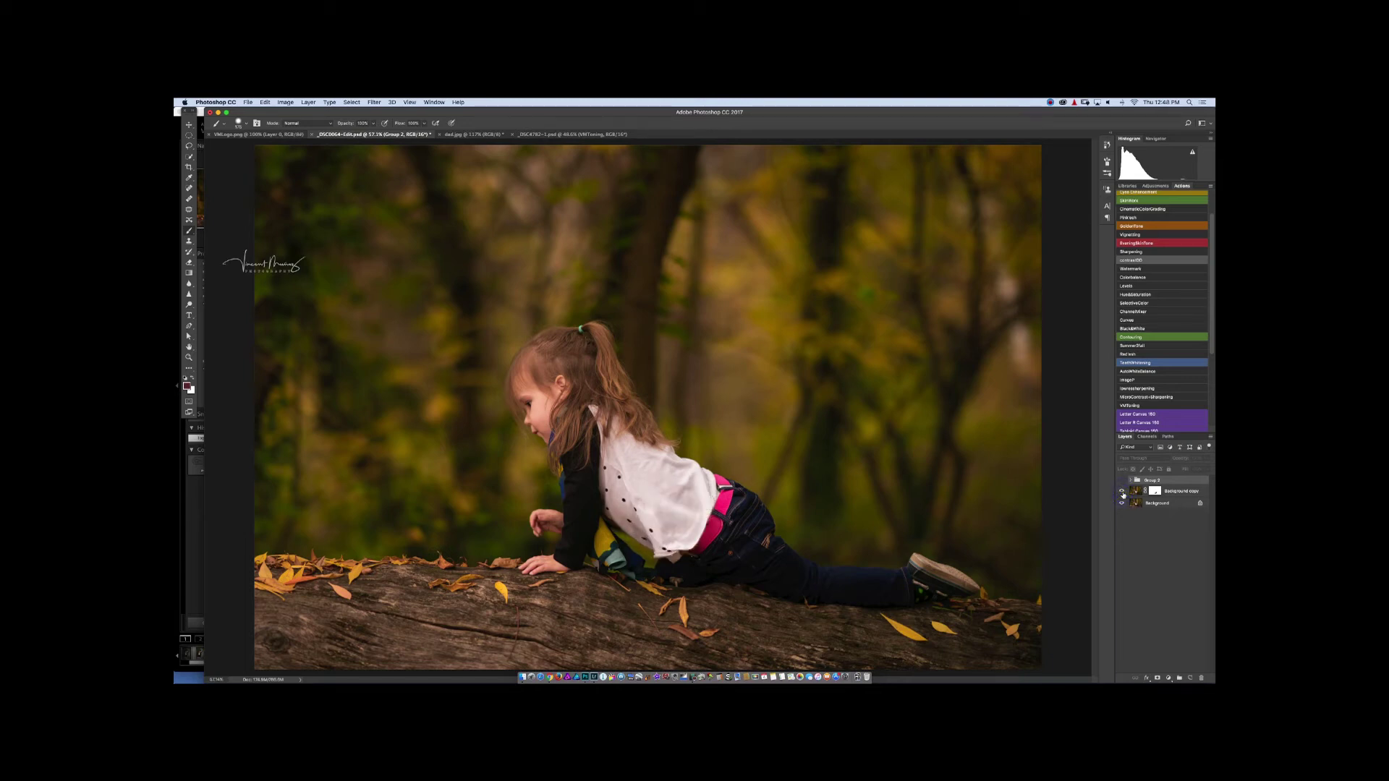
Switch to the dad.jpg portrait, duplicate its Background layer, and open the copy in the Liquify filter
{"action": "key", "text": "v"}
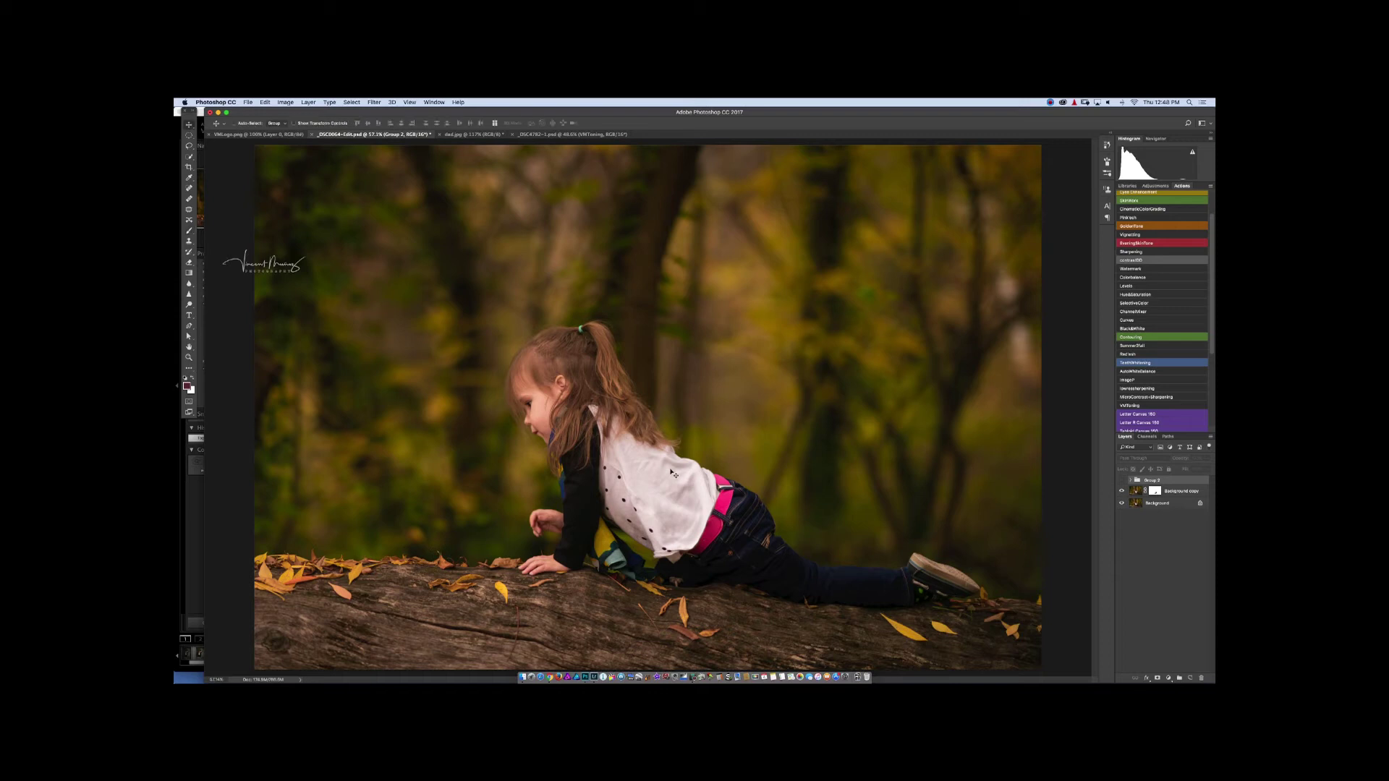
{"action": "left_click", "coordinate": [458, 136]}
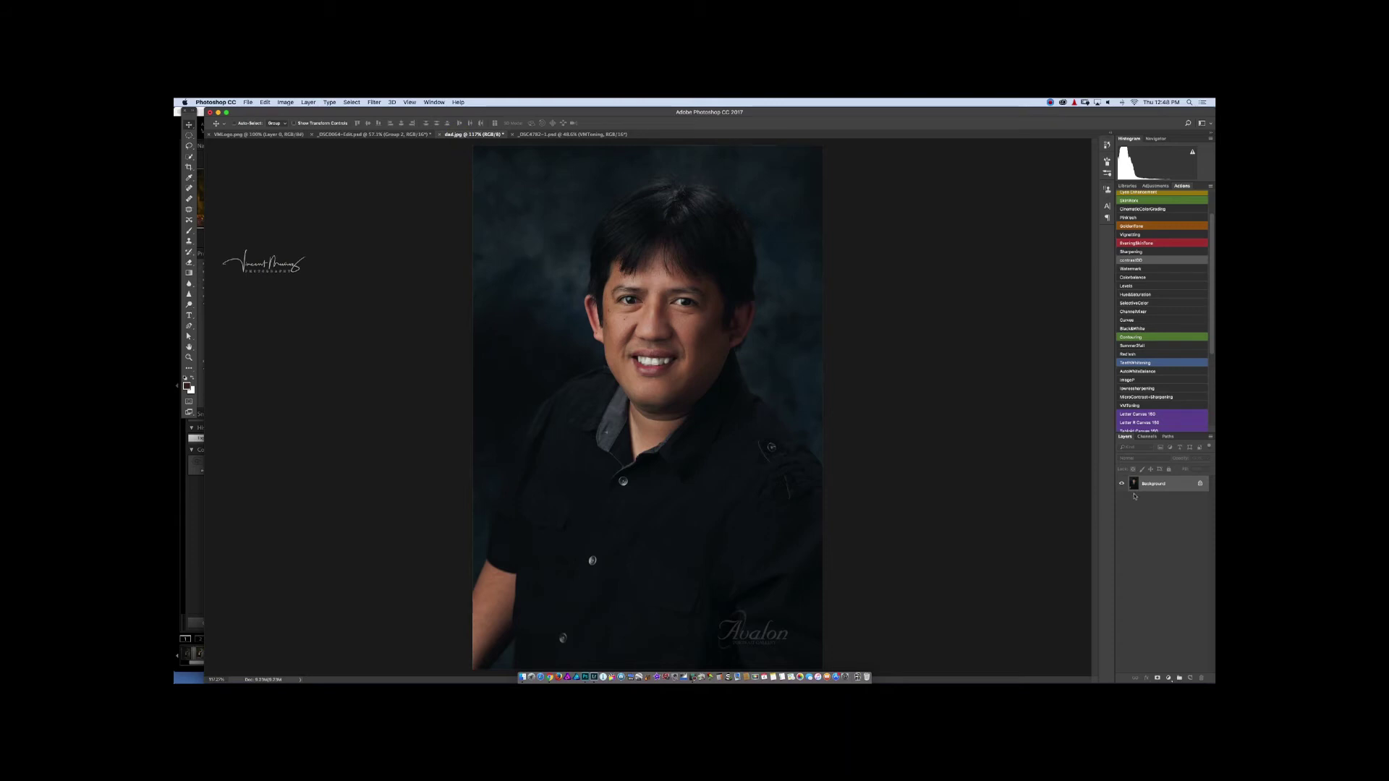
{"action": "key", "text": "super+j"}
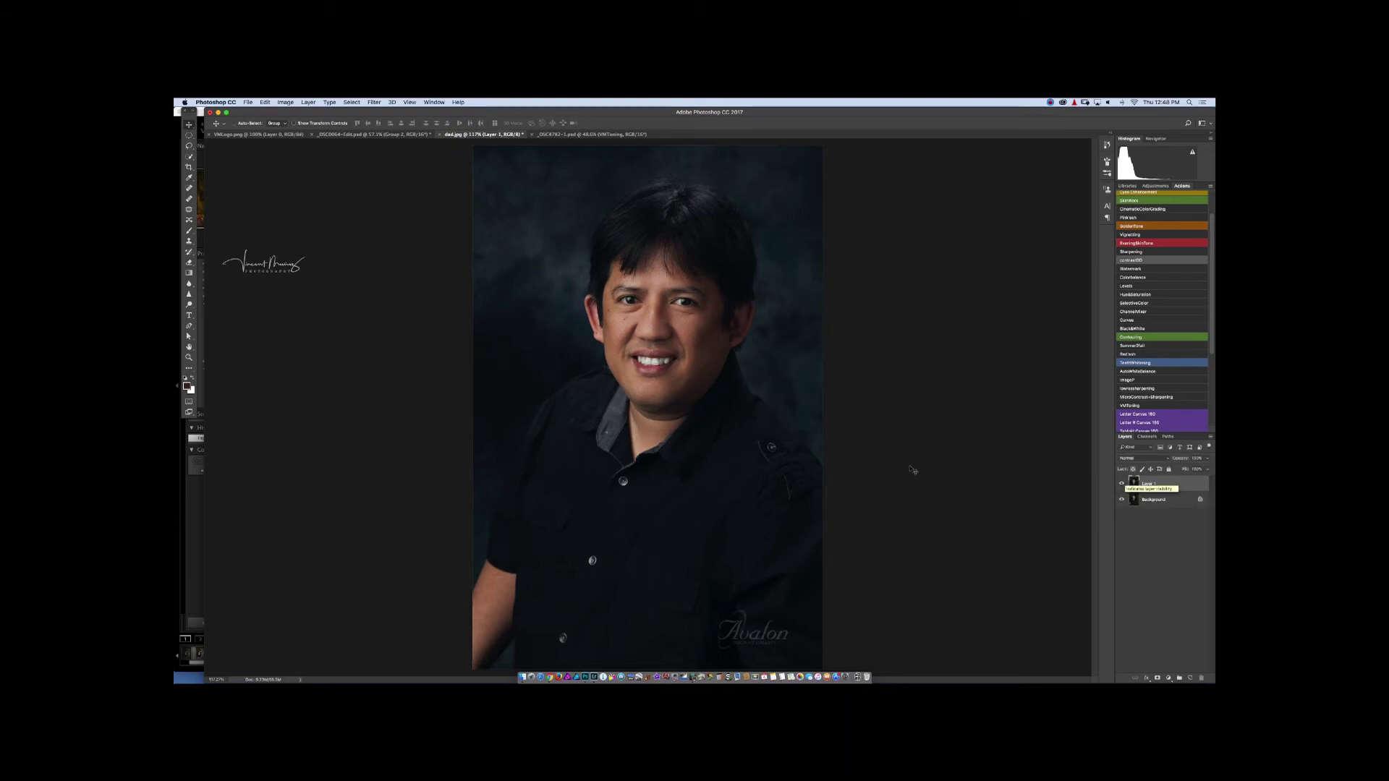
{"action": "key", "text": "shift+super+x"}
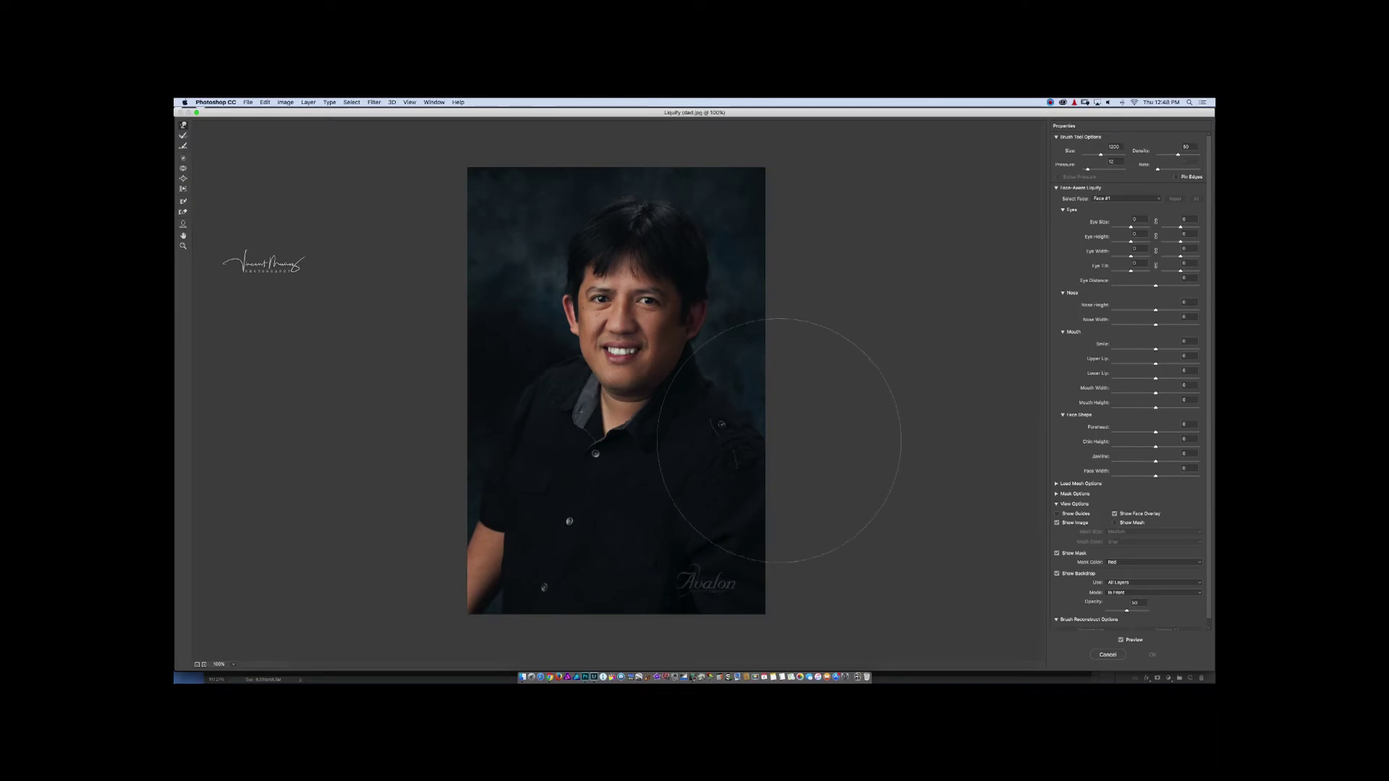
Freeze-mask a band across the man's lower face, from one edge of the photo to the other
{"action": "left_click", "coordinate": [183, 201]}
{"action": "mouse_move", "coordinate": [627, 353]}
{"action": "left_mouse_down"}
{"action": "mouse_move", "coordinate": [595, 347]}
{"action": "mouse_move", "coordinate": [611, 337]}
{"action": "mouse_move", "coordinate": [666, 354]}
{"action": "mouse_move", "coordinate": [572, 319]}
{"action": "mouse_move", "coordinate": [481, 325]}
{"action": "left_mouse_up"}
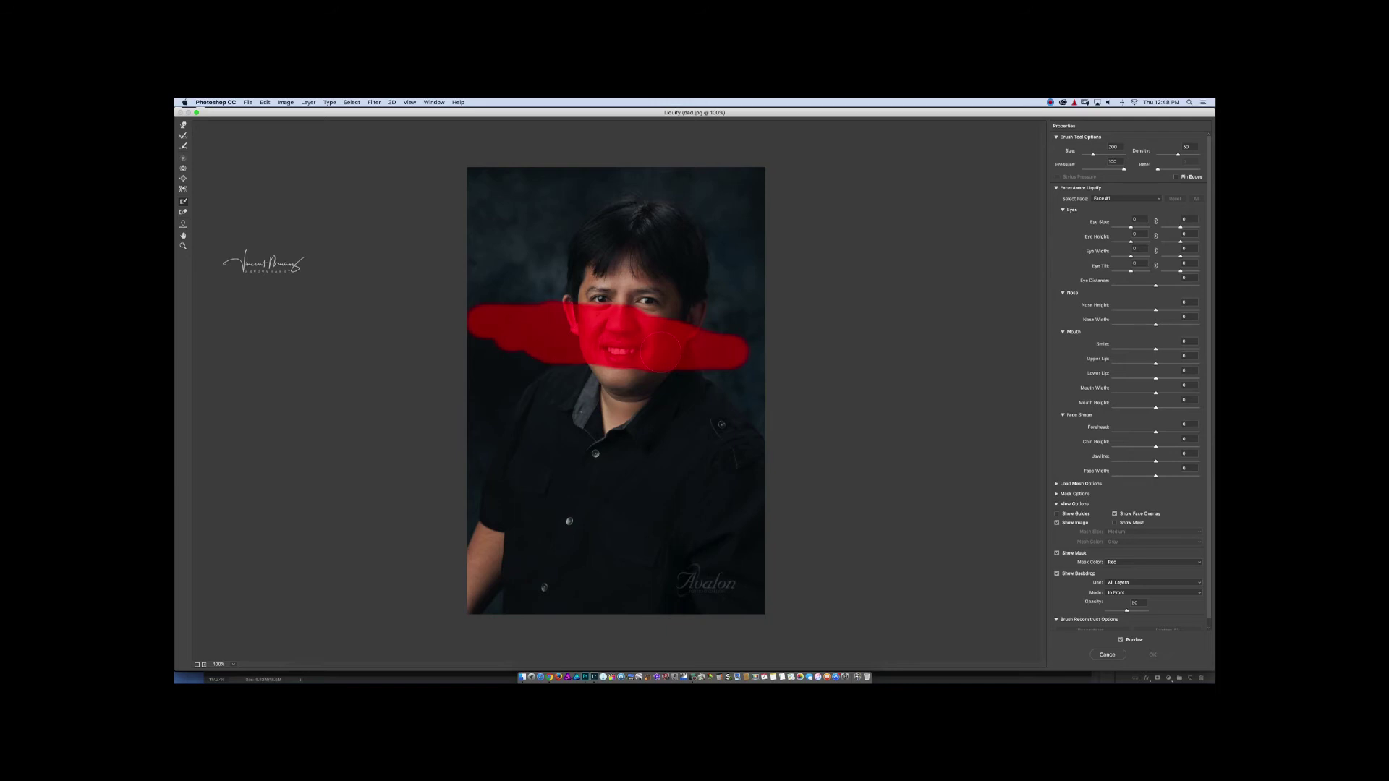
{"action": "left_click_drag", "start_coordinate": [728, 351], "coordinate": [683, 350]}
{"action": "left_click_drag", "start_coordinate": [709, 342], "coordinate": [763, 345]}
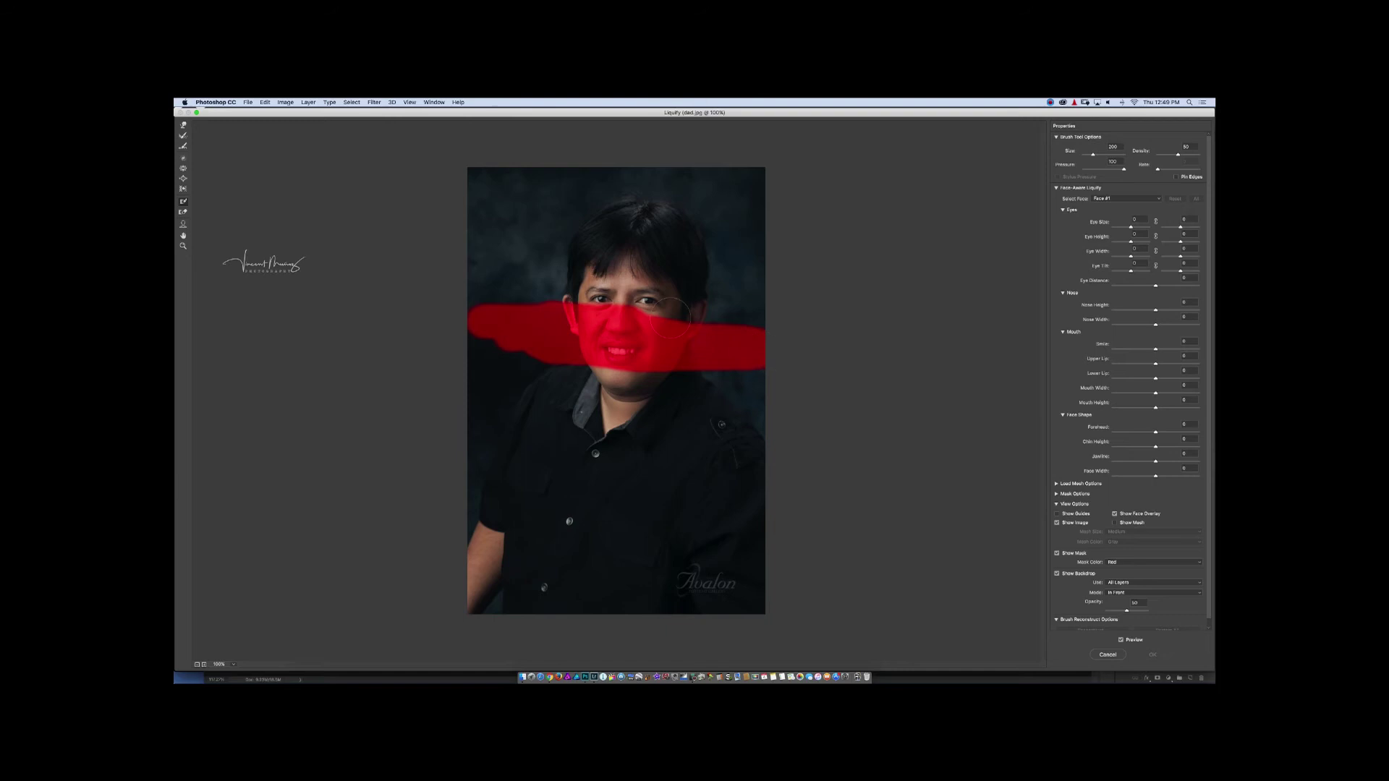
Adjust the Forward Warp brush size and freeze-mask the man's shirt below the neck, including the lower collar
{"action": "left_click", "coordinate": [183, 126]}
{"action": "key", "text": "bracketleft"}
{"action": "key", "text": "bracketleft"}
{"action": "key", "text": "bracketleft"}
{"action": "key", "text": "bracketleft"}
{"action": "key", "text": "bracketright"}
{"action": "key", "text": "bracketright"}
{"action": "key", "text": "bracketleft"}
{"action": "left_click", "coordinate": [183, 202]}
{"action": "mouse_move", "coordinate": [555, 420]}
{"action": "left_mouse_down"}
{"action": "mouse_move", "coordinate": [663, 456]}
{"action": "mouse_move", "coordinate": [637, 455]}
{"action": "mouse_move", "coordinate": [621, 451]}
{"action": "mouse_move", "coordinate": [690, 456]}
{"action": "mouse_move", "coordinate": [565, 431]}
{"action": "left_mouse_up"}
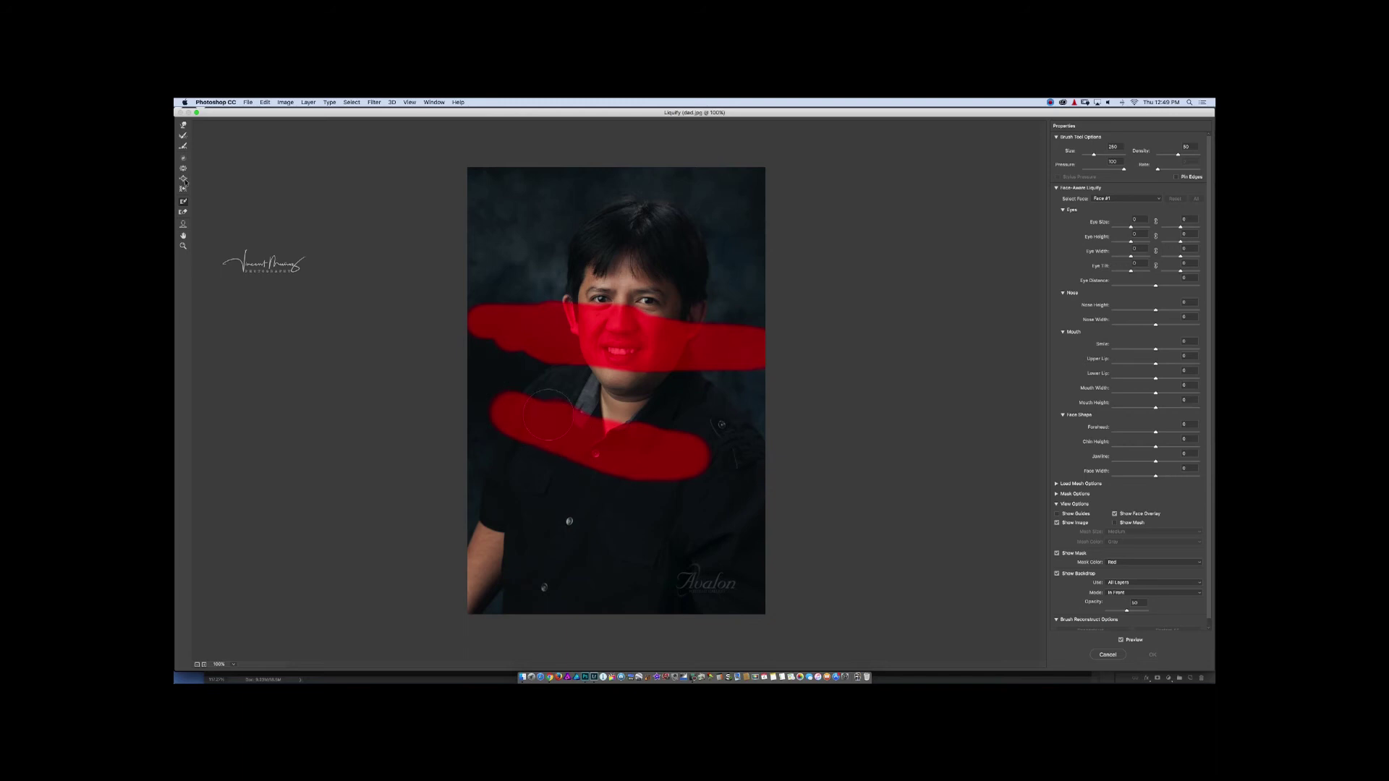
Warp the skin under the man's chin to reduce the double chin, using progressively smaller brushes, and apply Liquify
{"action": "left_click", "coordinate": [183, 125]}
{"action": "left_click_drag", "start_coordinate": [617, 410], "coordinate": [623, 410]}
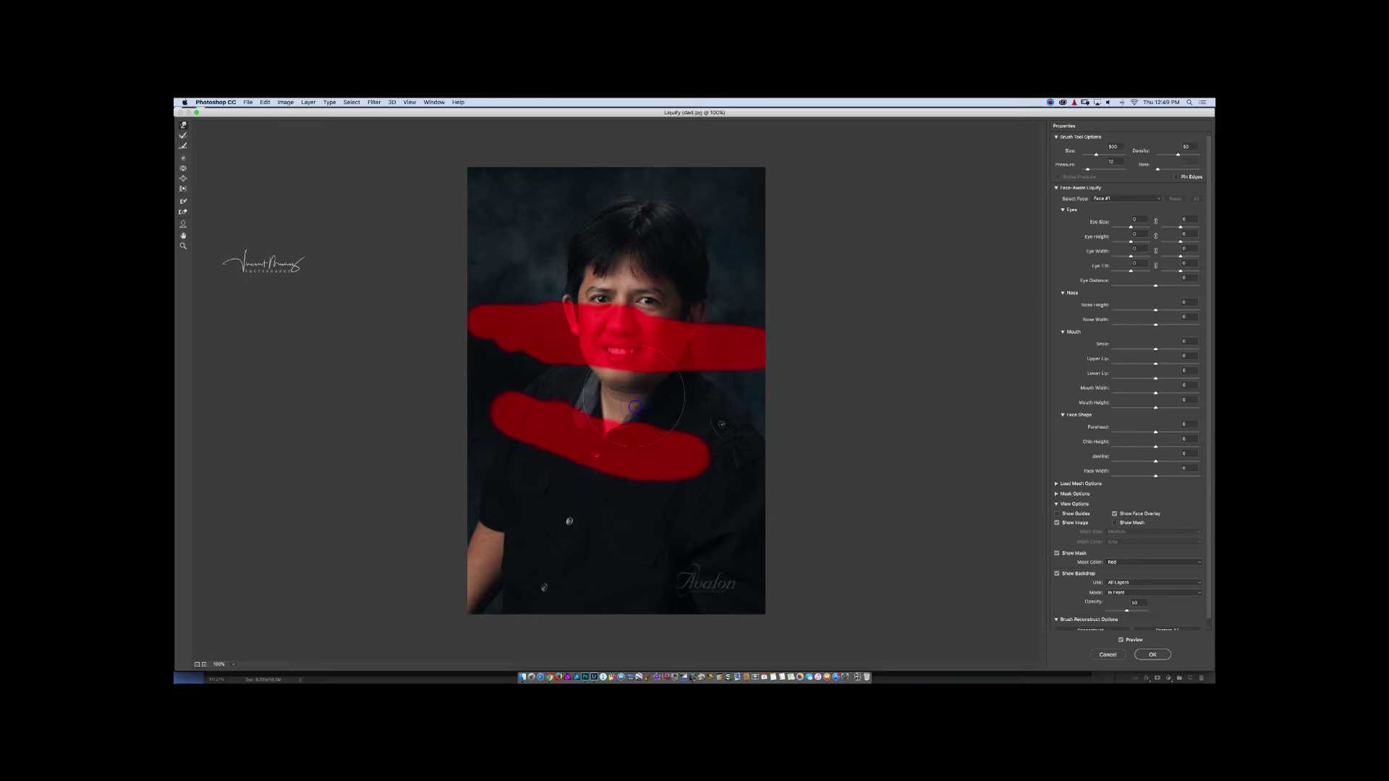
{"action": "key", "text": "bracketleft"}
{"action": "key", "text": "bracketleft"}
{"action": "key", "text": "bracketleft"}
{"action": "left_click", "coordinate": [1145, 653]}
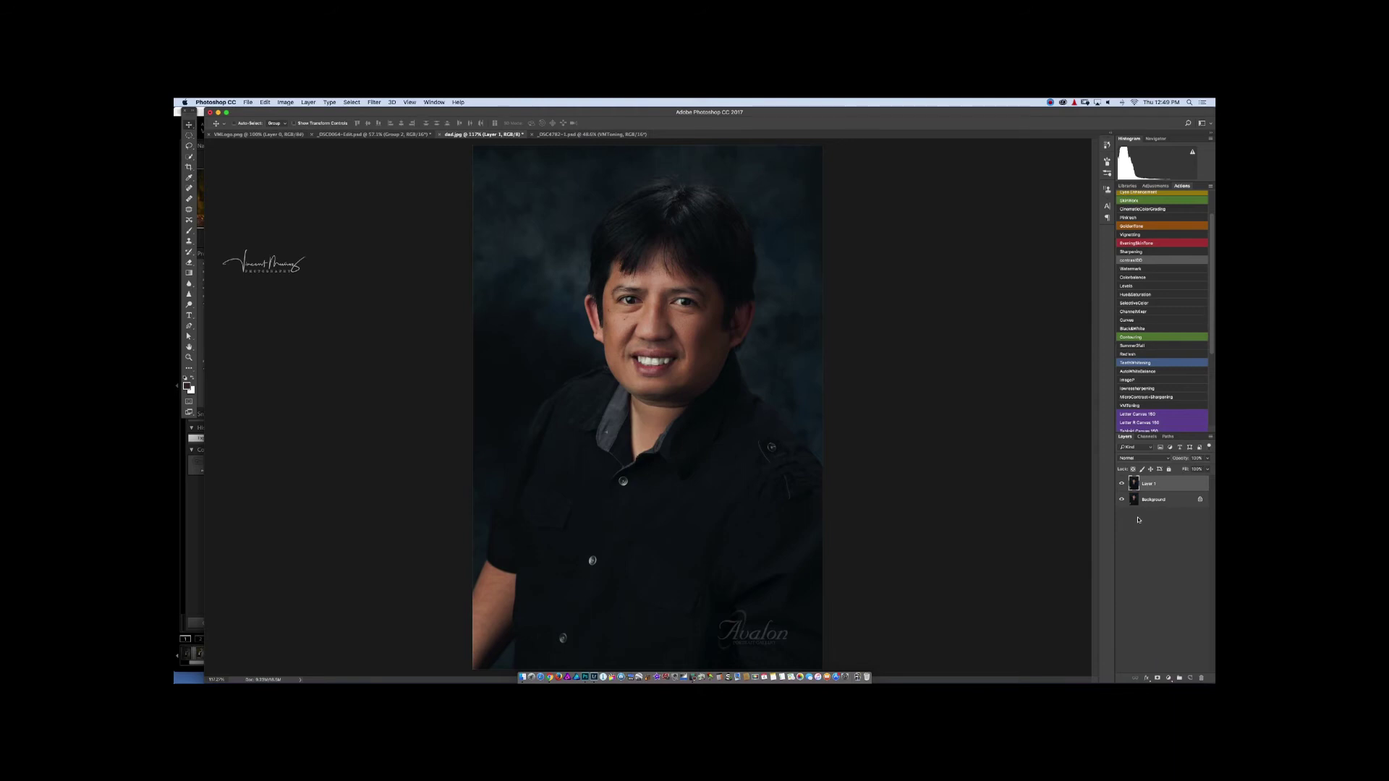
Add a layer mask to the warped portrait layer and paint it black around the collar and neck with a smaller brush
{"action": "left_click", "coordinate": [1158, 678]}
{"action": "left_click", "coordinate": [190, 231]}
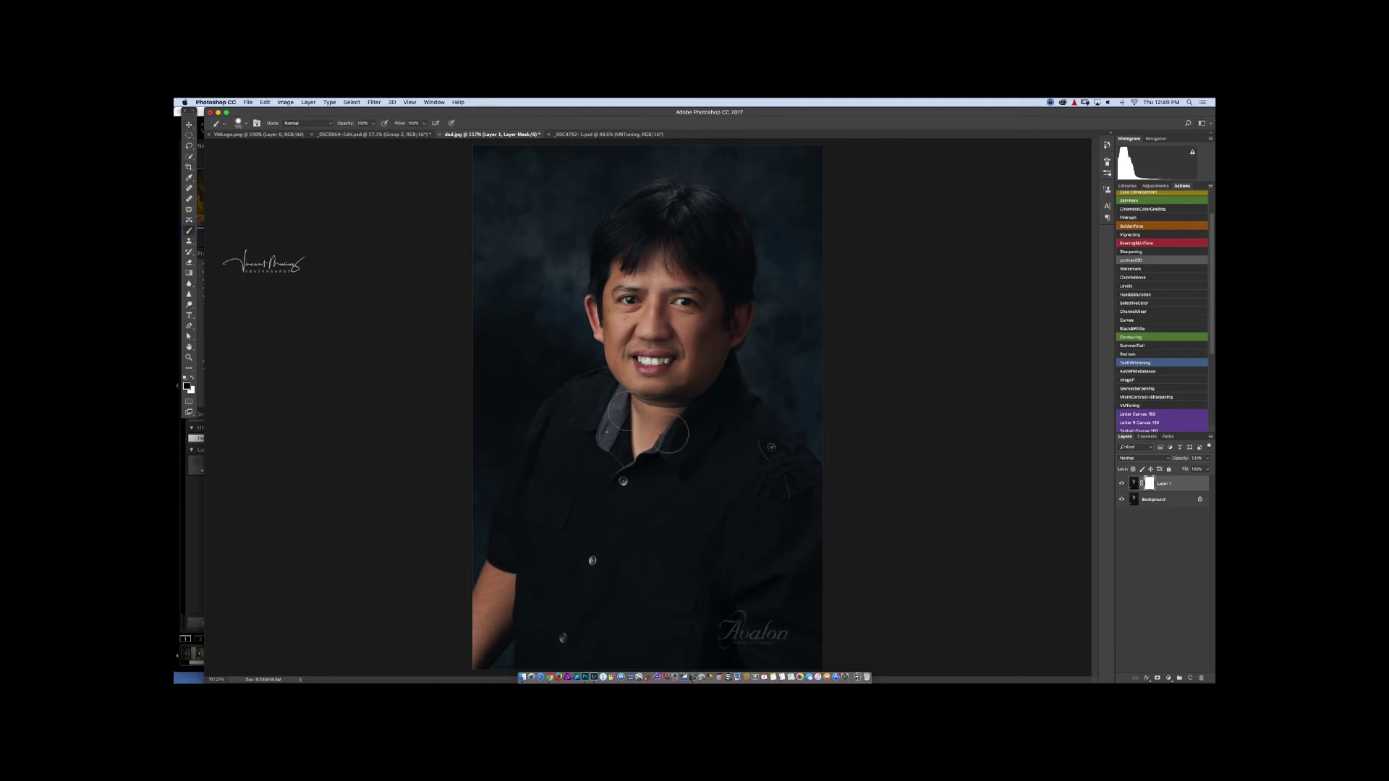
{"action": "key", "text": "bracketleft"}
{"action": "key", "text": "bracketleft"}
{"action": "mouse_move", "coordinate": [693, 411]}
{"action": "left_mouse_down"}
{"action": "mouse_move", "coordinate": [617, 411]}
{"action": "mouse_move", "coordinate": [689, 407]}
{"action": "mouse_move", "coordinate": [613, 391]}
{"action": "mouse_move", "coordinate": [680, 395]}
{"action": "mouse_move", "coordinate": [687, 406]}
{"action": "mouse_move", "coordinate": [621, 407]}
{"action": "mouse_move", "coordinate": [703, 399]}
{"action": "left_mouse_up"}
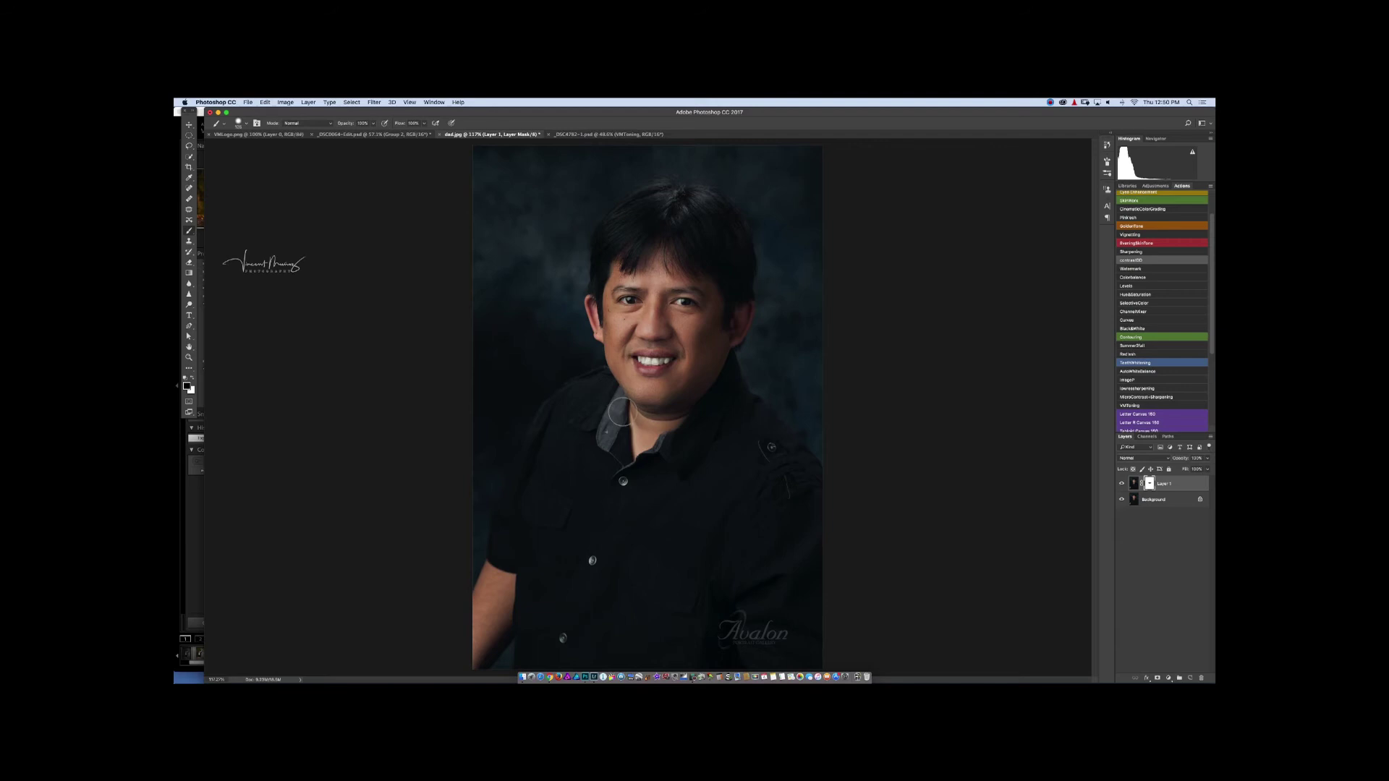
Paint white on the mask to bring back the warped neck under the chin, and stamp all visible layers into a new layer
{"action": "key", "text": "x"}
{"action": "left_click_drag", "start_coordinate": [644, 418], "coordinate": [671, 418]}
{"action": "left_click_drag", "start_coordinate": [693, 418], "coordinate": [677, 427]}
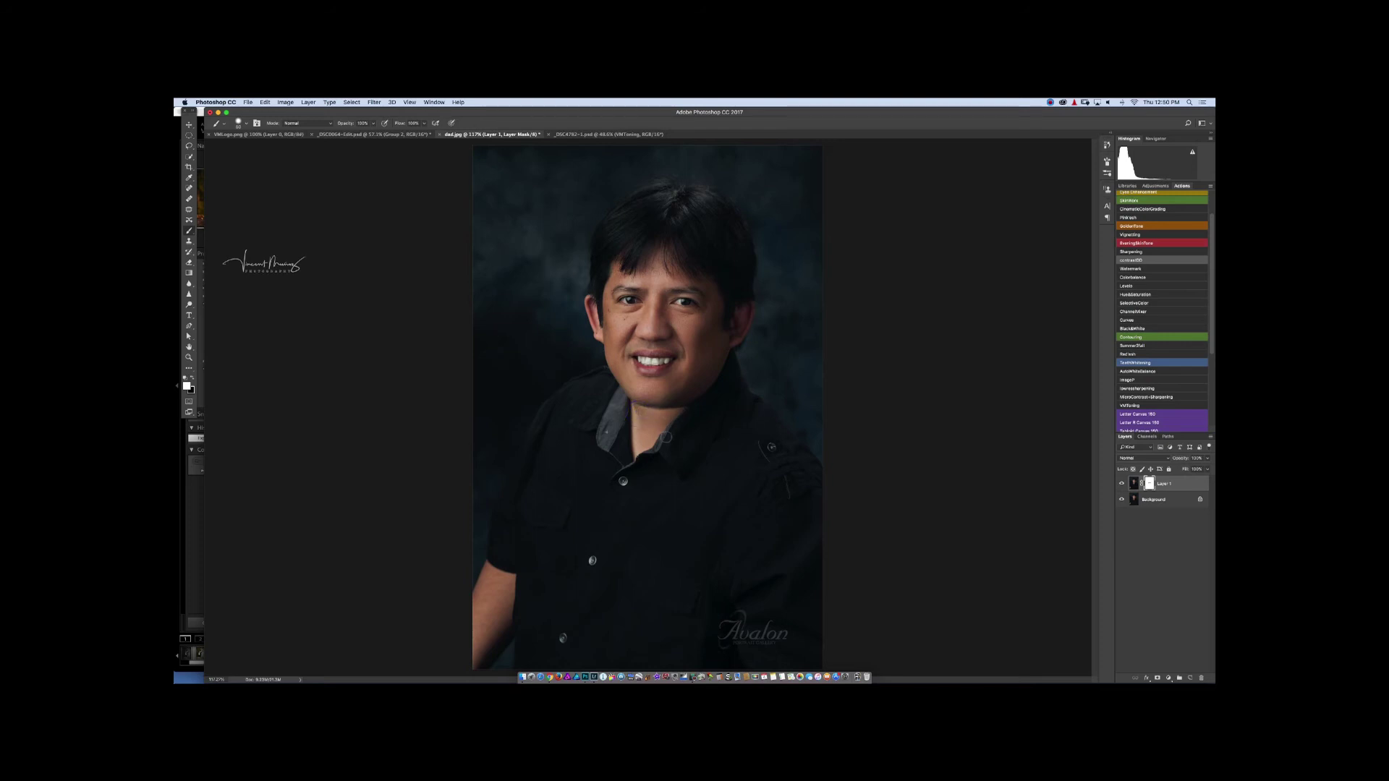
{"action": "left_click", "coordinate": [637, 415]}
{"action": "key", "text": "super+alt+shift+e"}
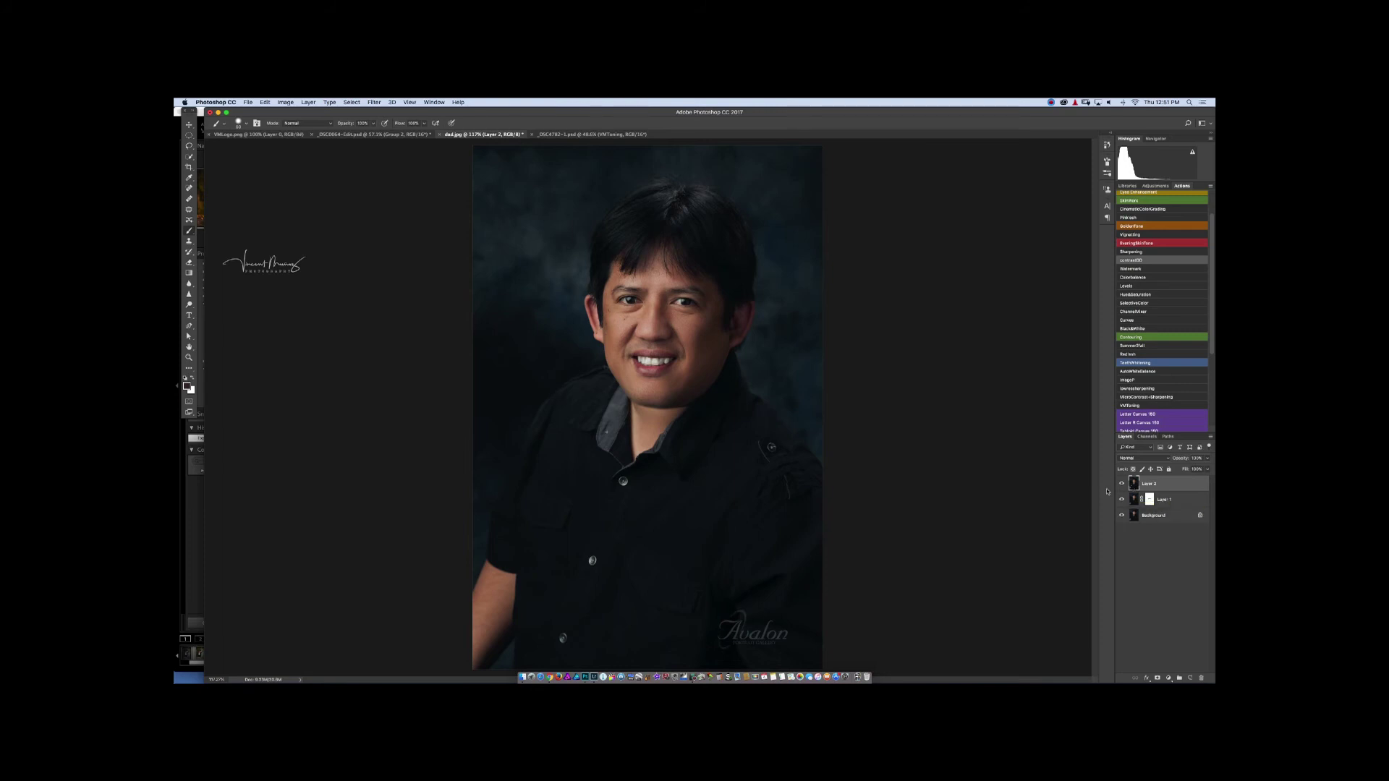
Open the stamped layer in Liquify and freeze-mask a band across the man's mouth and lower face
{"action": "key", "text": "super+shift+x"}
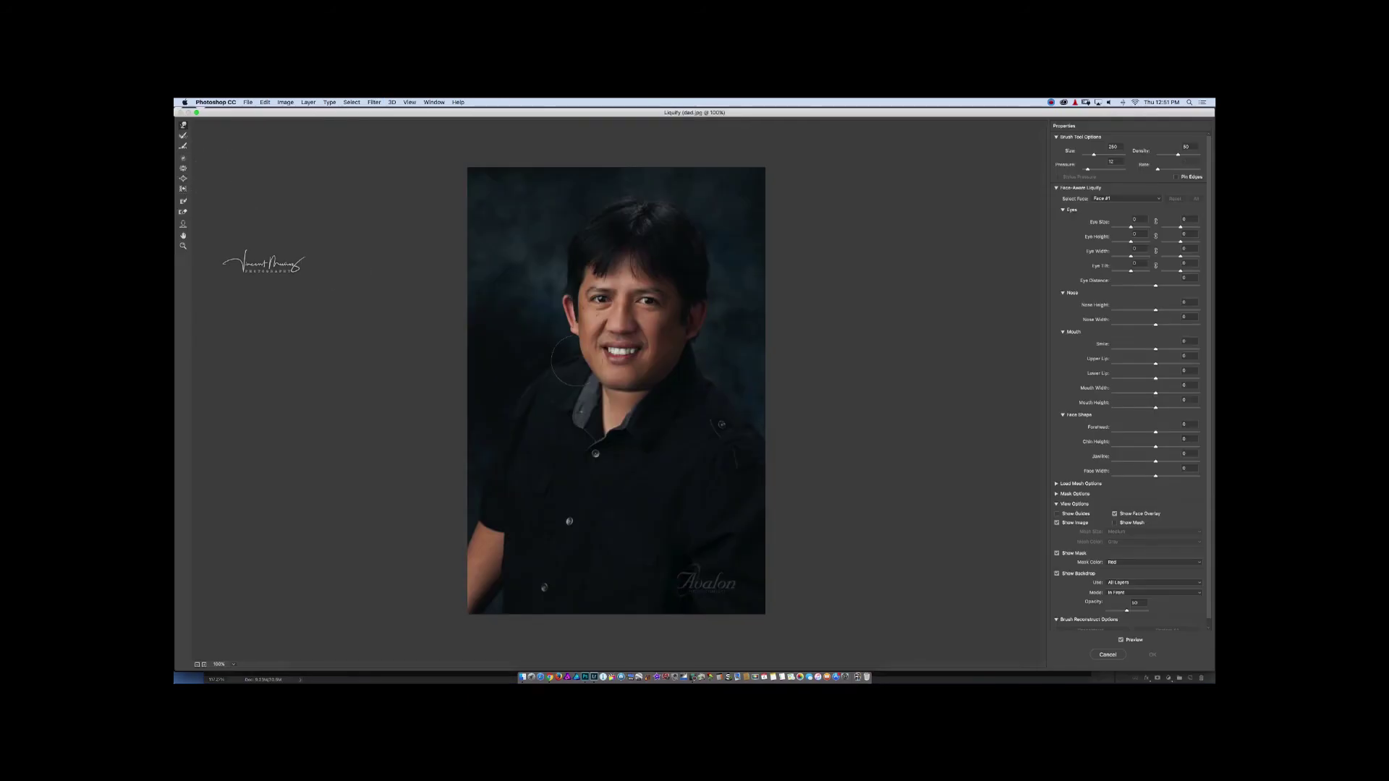
{"action": "left_click", "coordinate": [183, 202]}
{"action": "mouse_move", "coordinate": [595, 344]}
{"action": "left_mouse_down"}
{"action": "mouse_move", "coordinate": [689, 354]}
{"action": "mouse_move", "coordinate": [561, 332]}
{"action": "mouse_move", "coordinate": [736, 350]}
{"action": "left_mouse_up"}
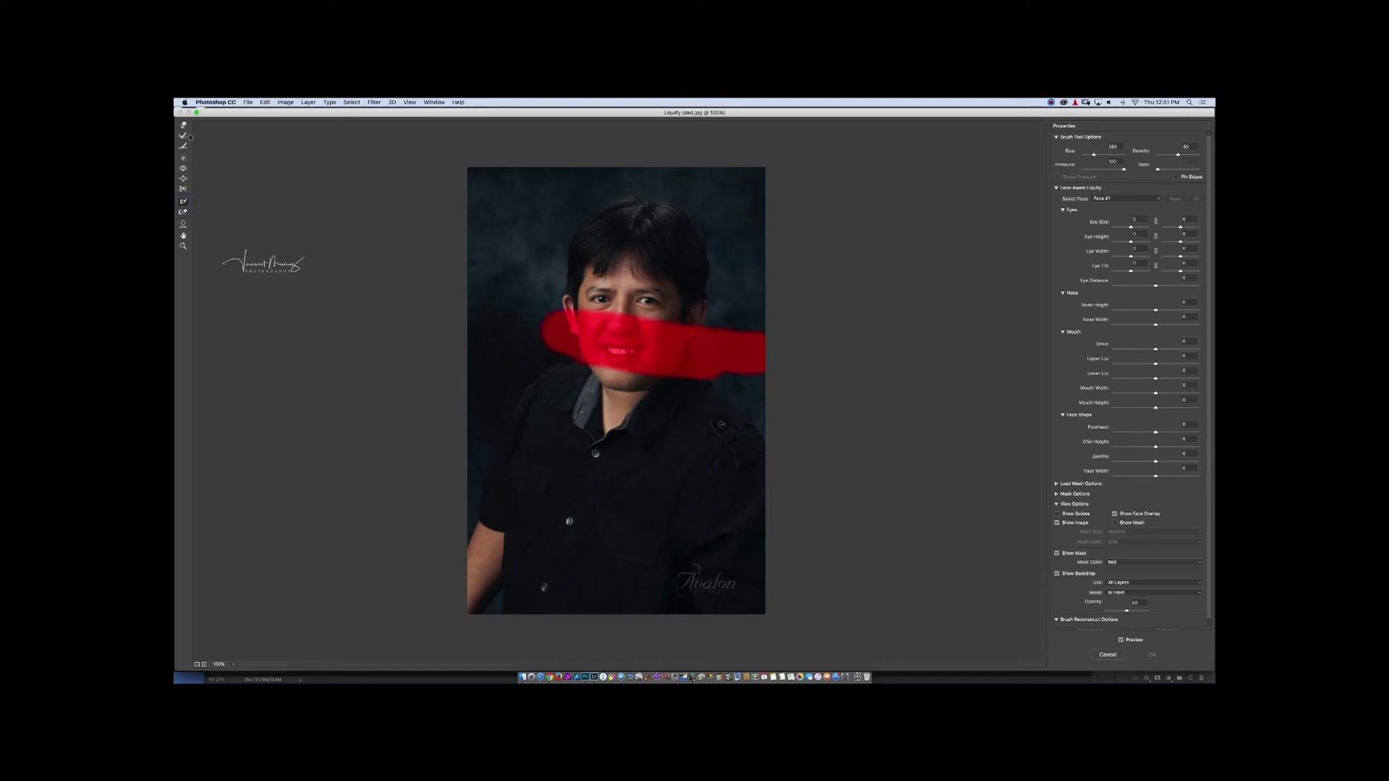
Nudge the chin's lower edge up with Forward Warp, check it without the mask overlay, apply Liquify and compare before and after
{"action": "left_click", "coordinate": [183, 125]}
{"action": "left_click_drag", "start_coordinate": [615, 387], "coordinate": [617, 382]}
{"action": "left_click", "coordinate": [1068, 554]}
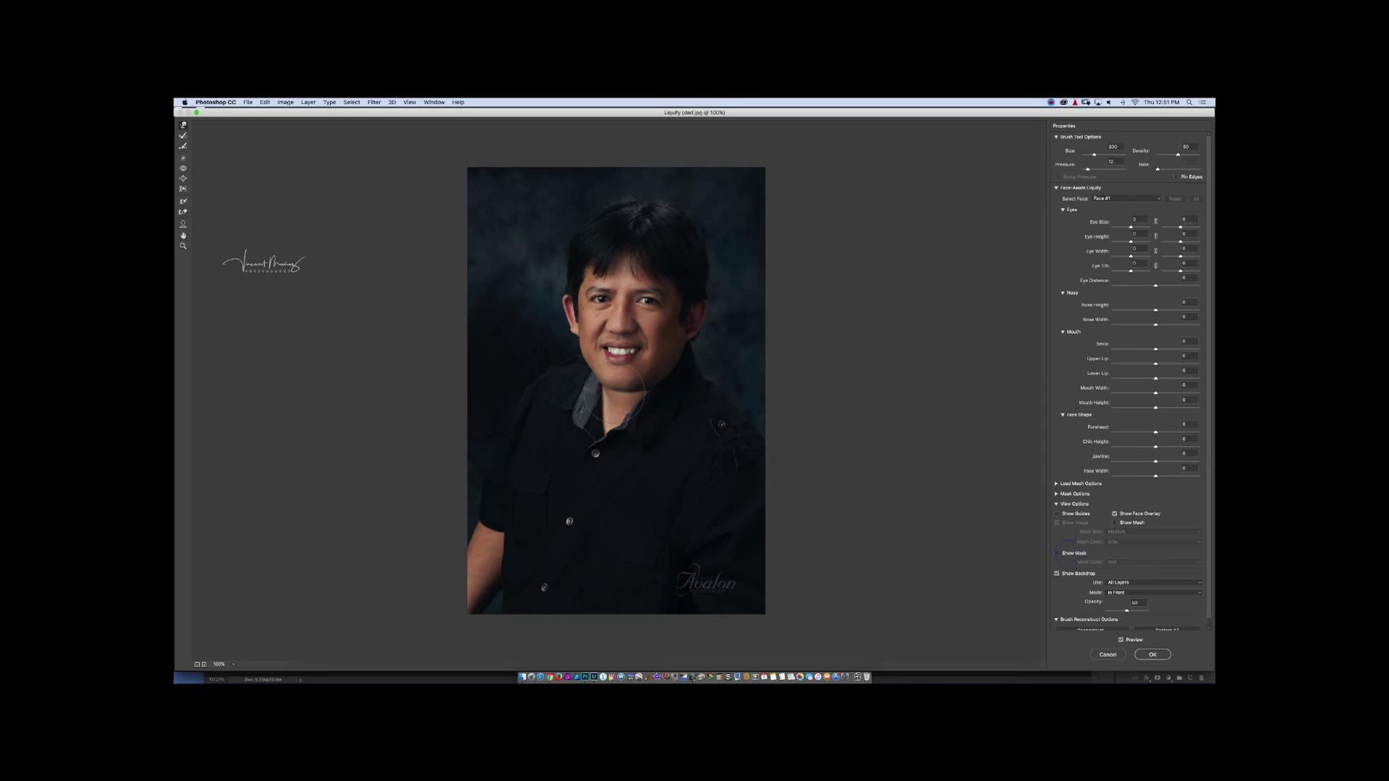
{"action": "left_click", "coordinate": [1075, 553]}
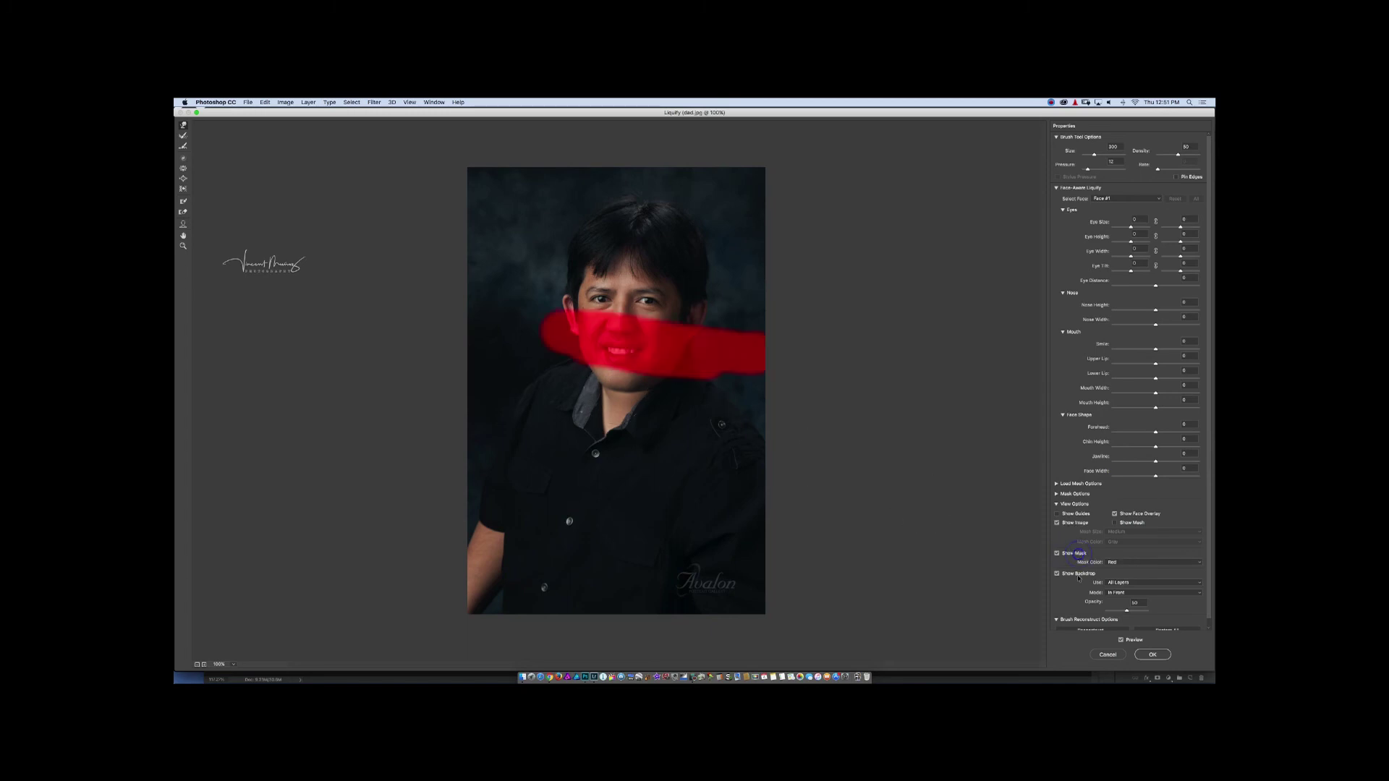
{"action": "left_click", "coordinate": [1077, 575]}
{"action": "left_click", "coordinate": [1153, 654]}
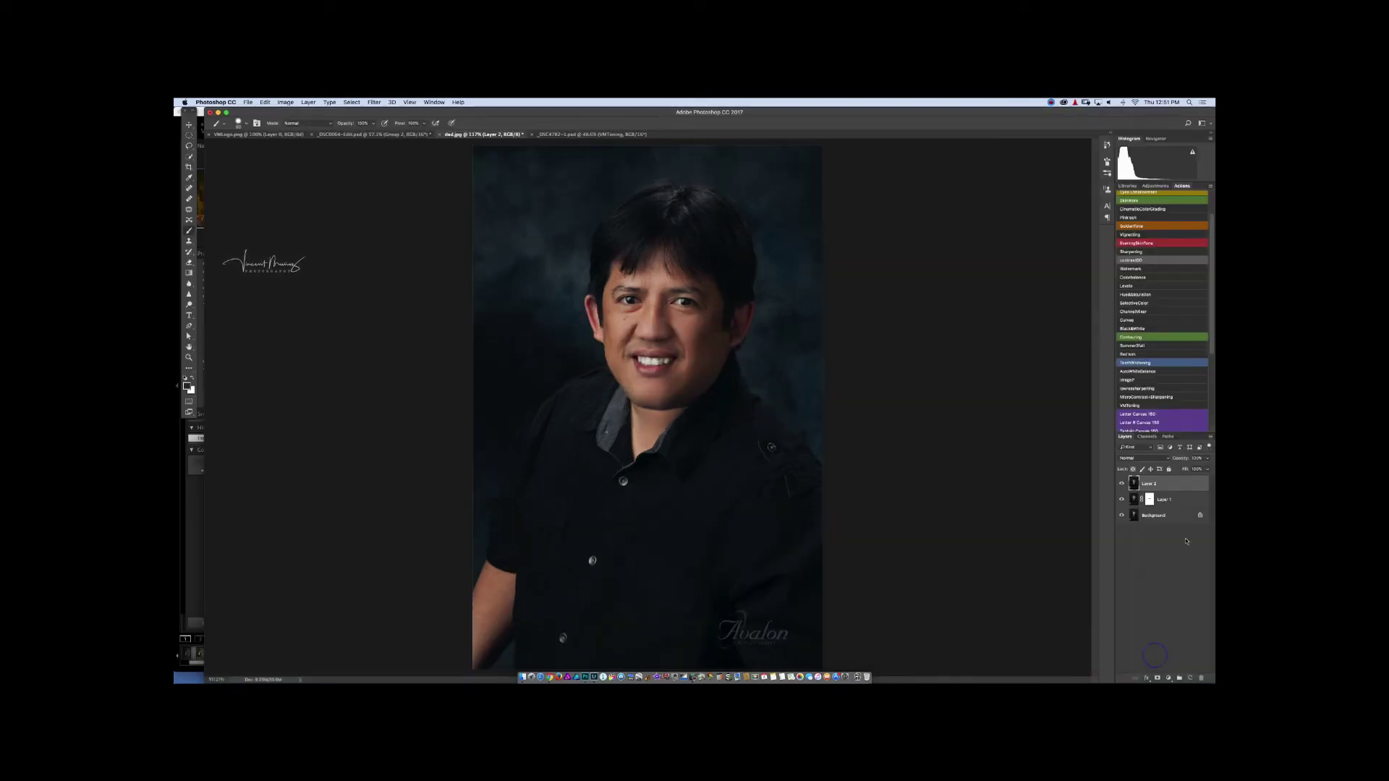
{"action": "left_click", "coordinate": [1123, 485]}
{"action": "left_click", "coordinate": [1123, 485]}
Add a new layer in Soft Light blend mode and set the foreground colour to black (000000)
{"action": "left_click", "coordinate": [1191, 678]}
{"action": "left_click", "coordinate": [1141, 458]}
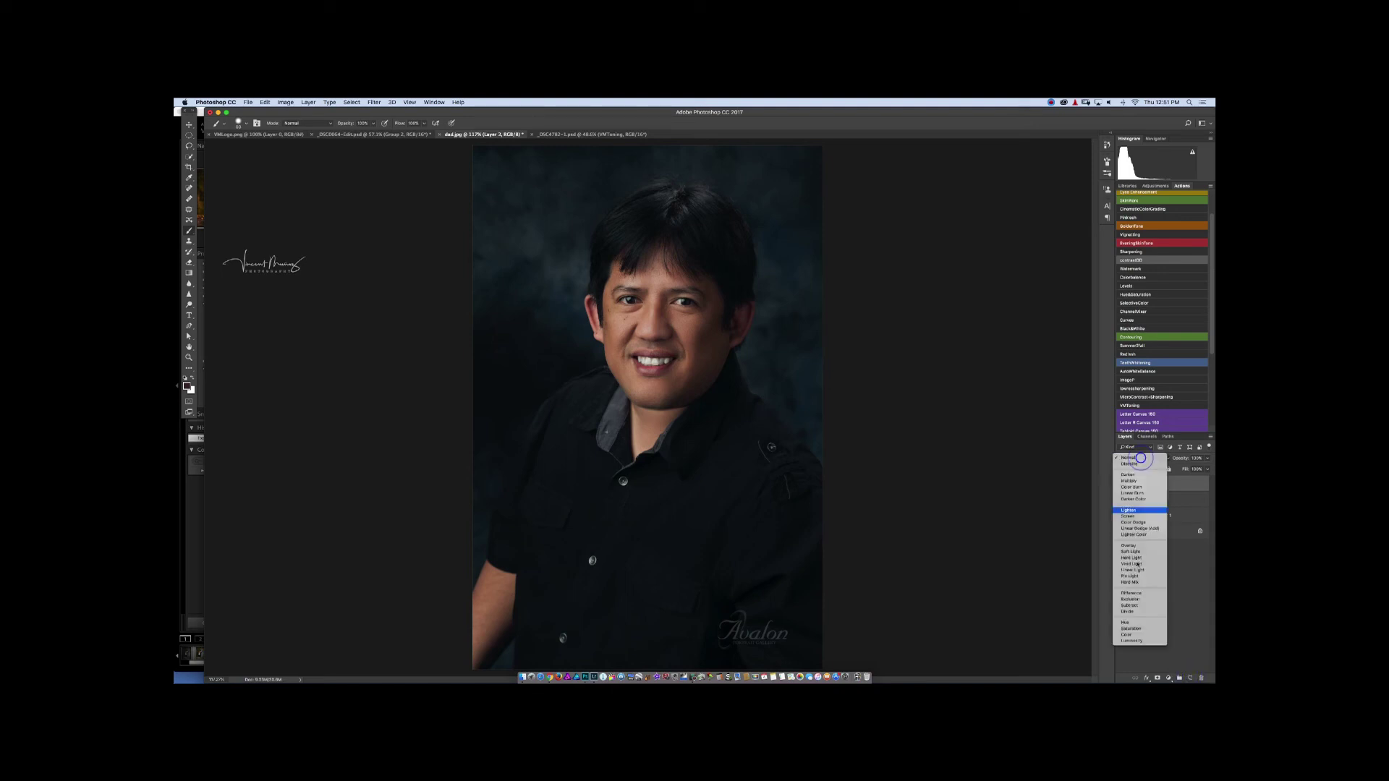
{"action": "left_click", "coordinate": [1136, 553]}
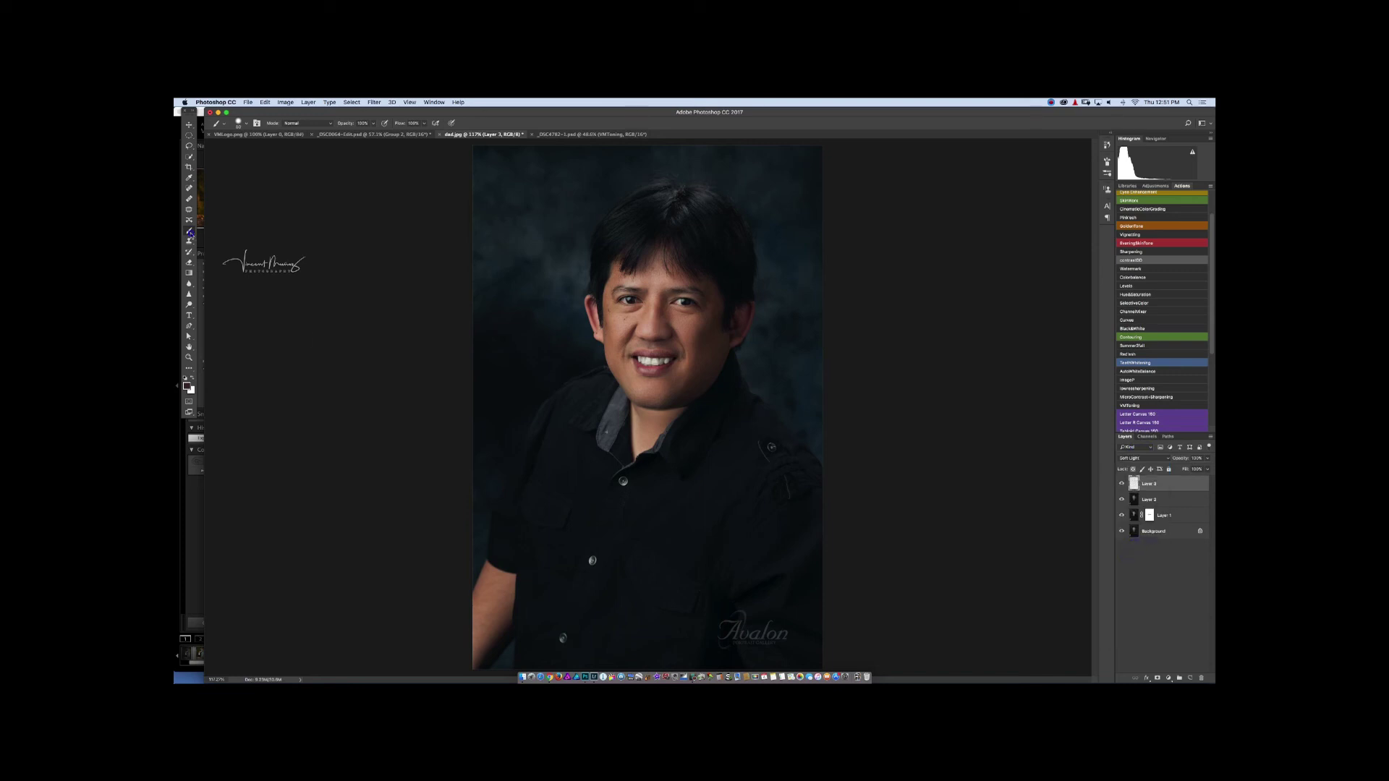
{"action": "left_click", "coordinate": [186, 386]}
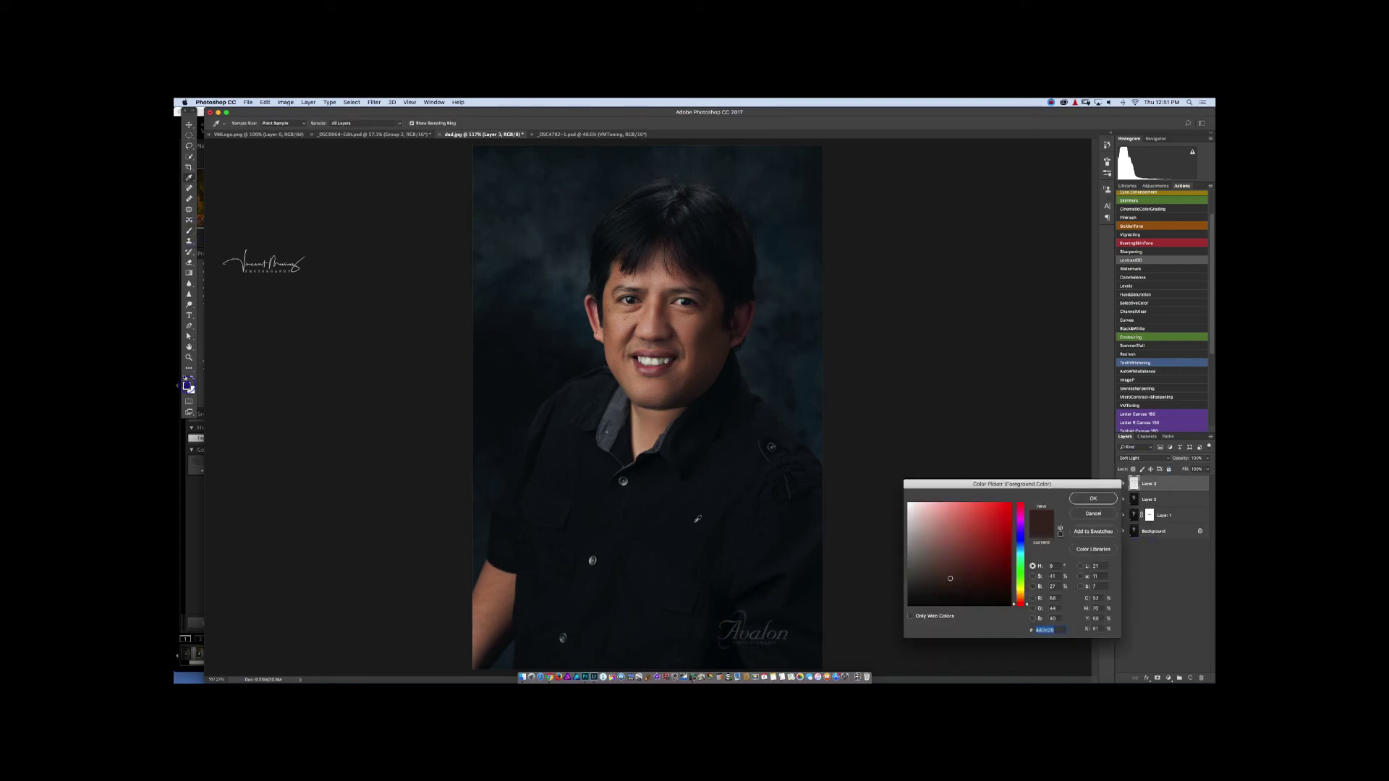
{"action": "type", "text": "000000"}
{"action": "left_click", "coordinate": [1091, 499]}
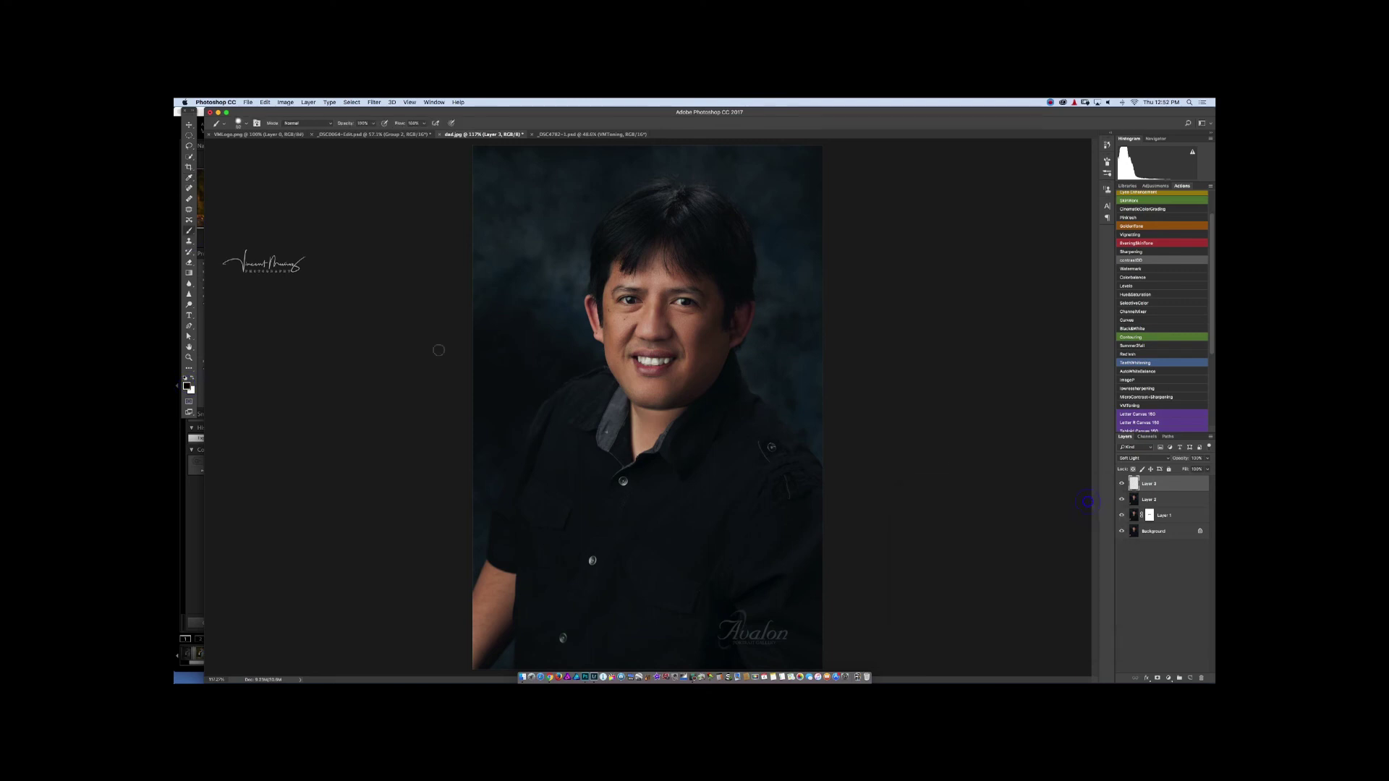
Give the brush minimum hardness and a low flow for gradual shading
{"action": "left_click", "coordinate": [248, 124]}
{"action": "left_click_drag", "start_coordinate": [255, 164], "coordinate": [221, 159]}
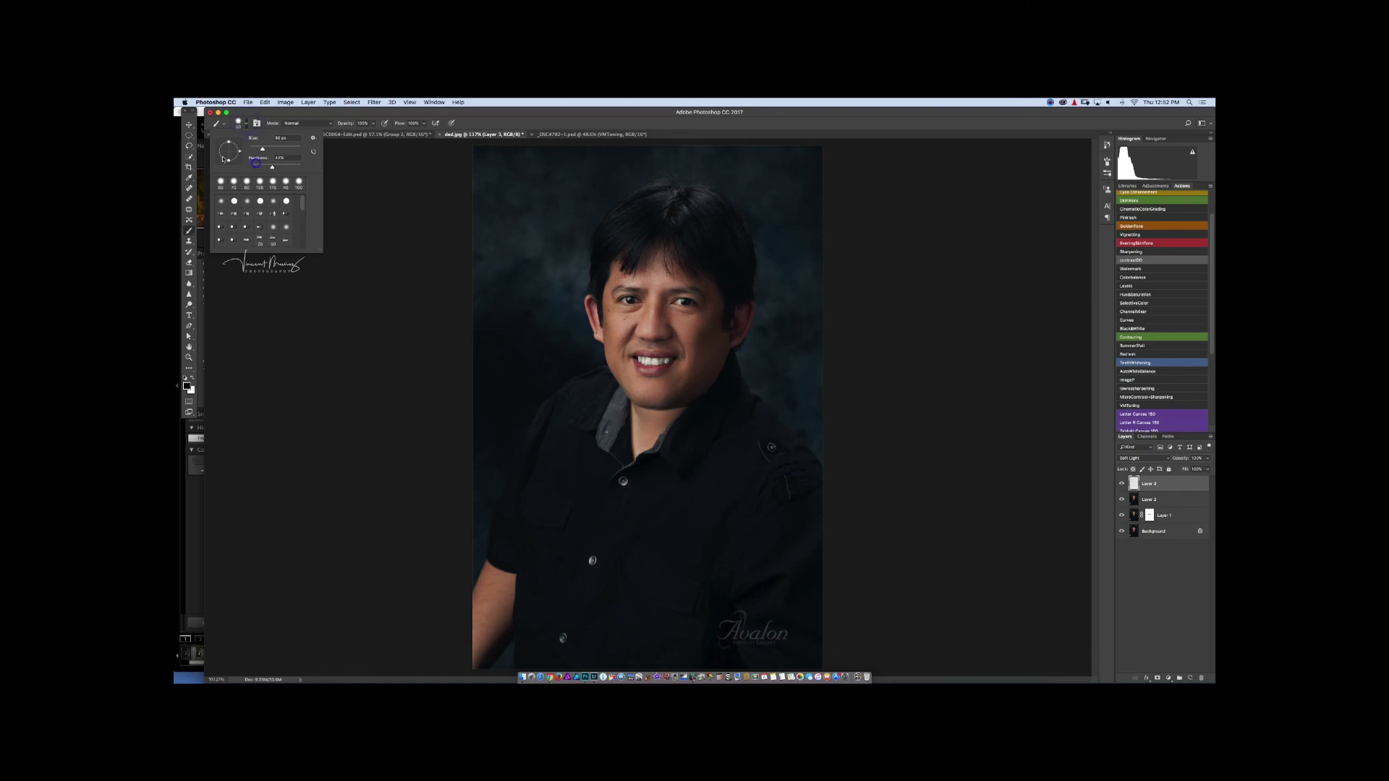
{"action": "left_click", "coordinate": [489, 119]}
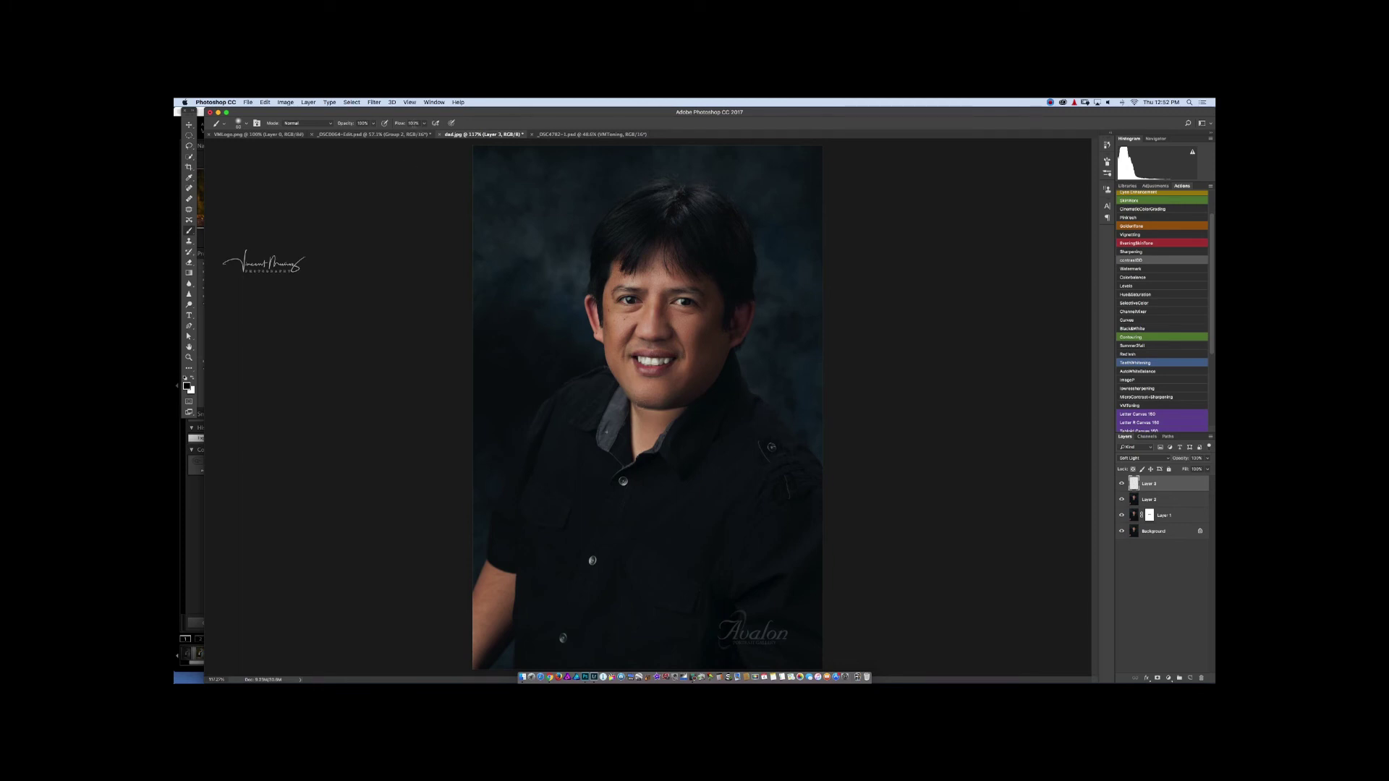
{"action": "left_click", "coordinate": [413, 123]}
{"action": "key", "text": "Return"}
Paint black contour shading under the chin and along the jaw and cheeks, enlarging the brush for the wider areas
{"action": "left_click_drag", "start_coordinate": [686, 413], "coordinate": [685, 414]}
{"action": "key", "text": "bracketright"}
{"action": "left_click_drag", "start_coordinate": [629, 409], "coordinate": [689, 411]}
{"action": "key", "text": "]"}
{"action": "key", "text": "]"}
{"action": "key", "text": "]"}
{"action": "key", "text": "]"}
{"action": "mouse_move", "coordinate": [707, 361]}
{"action": "left_mouse_down"}
{"action": "mouse_move", "coordinate": [716, 345]}
{"action": "mouse_move", "coordinate": [697, 360]}
{"action": "left_mouse_up"}
{"action": "key", "text": "bracketright"}
{"action": "key", "text": "bracketright"}
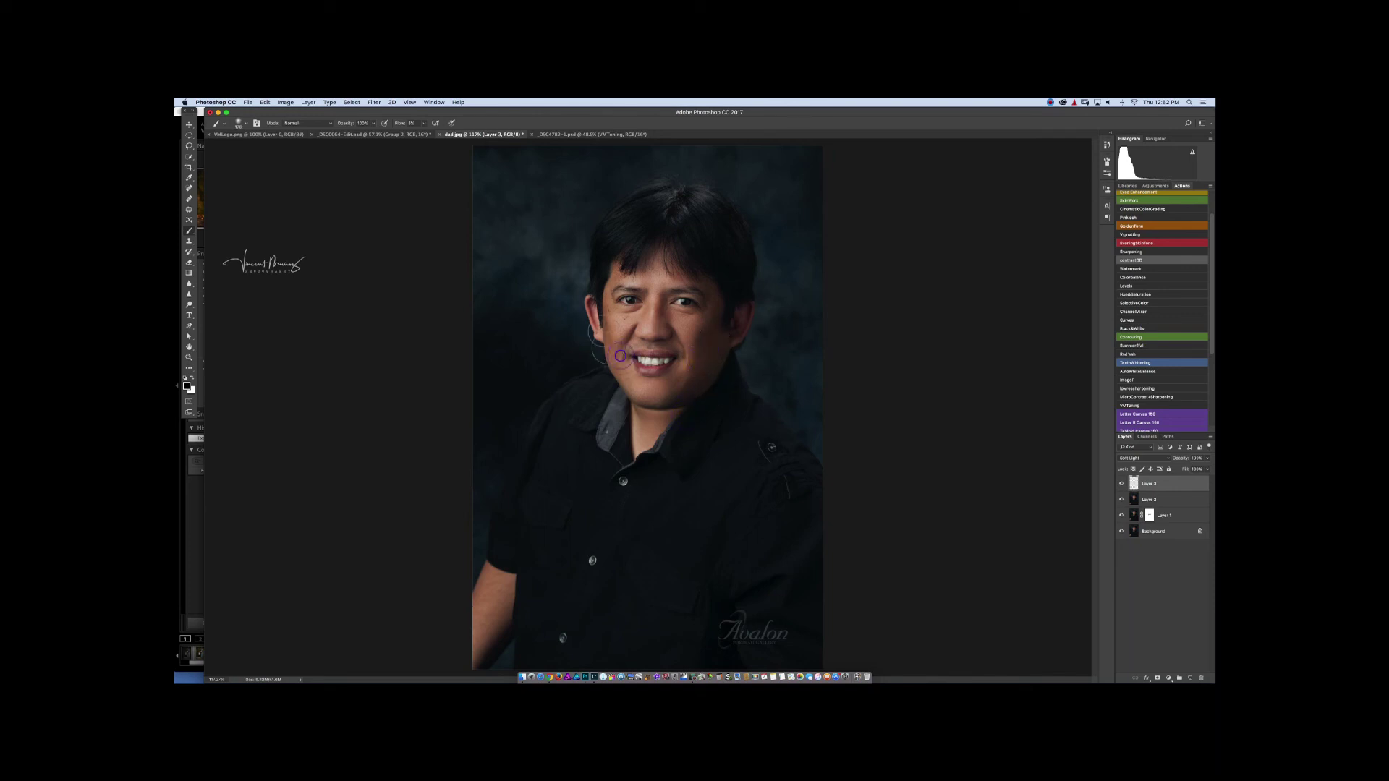
{"action": "key", "text": "bracketright"}
{"action": "left_click_drag", "start_coordinate": [625, 375], "coordinate": [680, 395]}
{"action": "left_click_drag", "start_coordinate": [644, 341], "coordinate": [640, 379]}
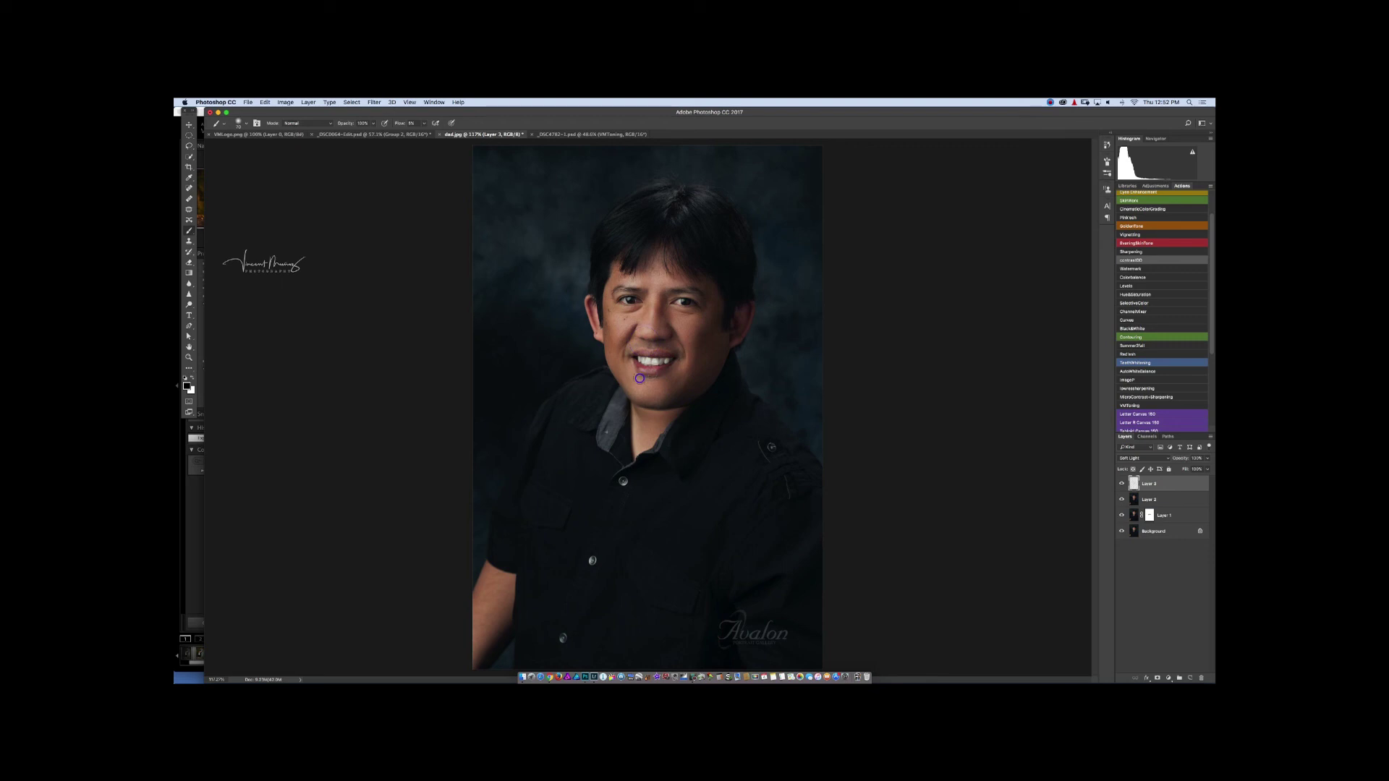
Add another new layer in Soft Light blend mode and swap the foreground colour to white
{"action": "left_click", "coordinate": [1187, 678]}
{"action": "left_click", "coordinate": [1134, 458]}
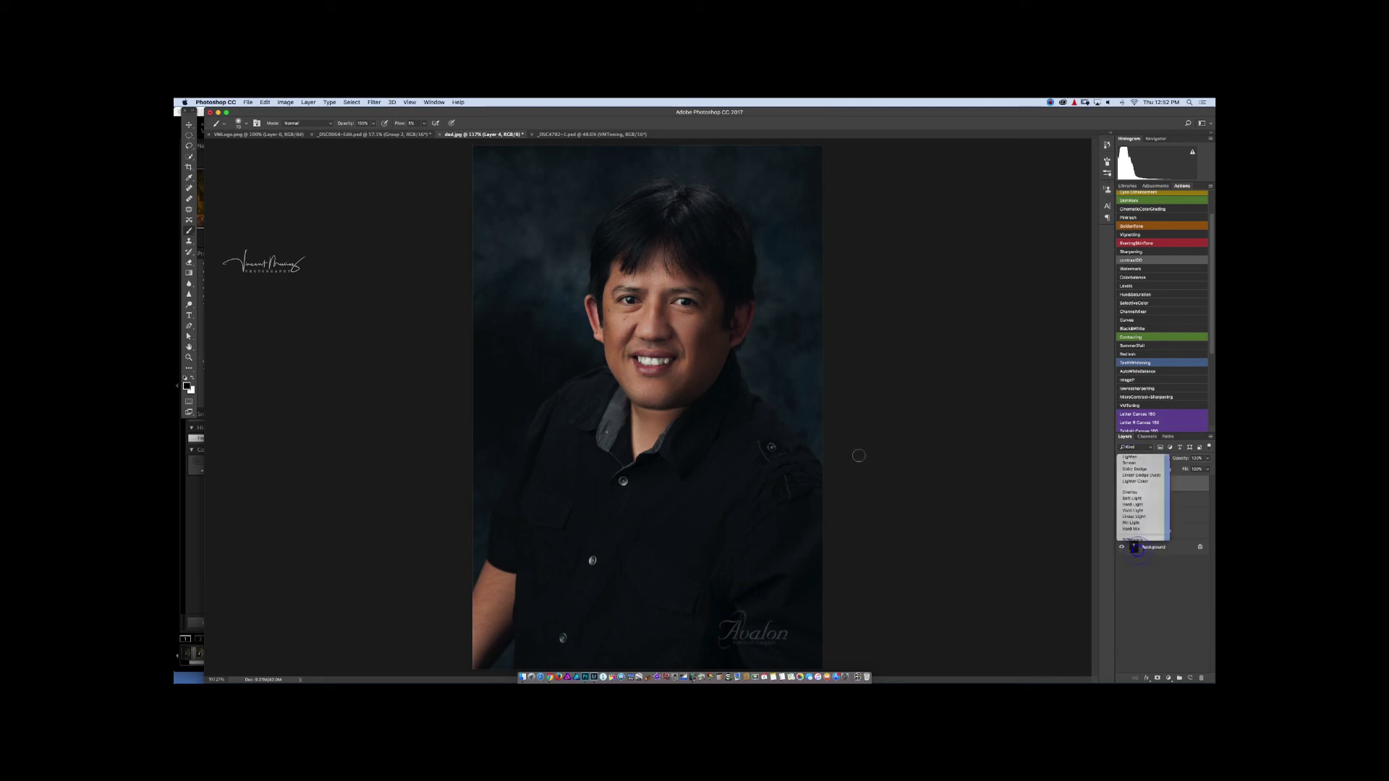
{"action": "left_click", "coordinate": [1132, 498]}
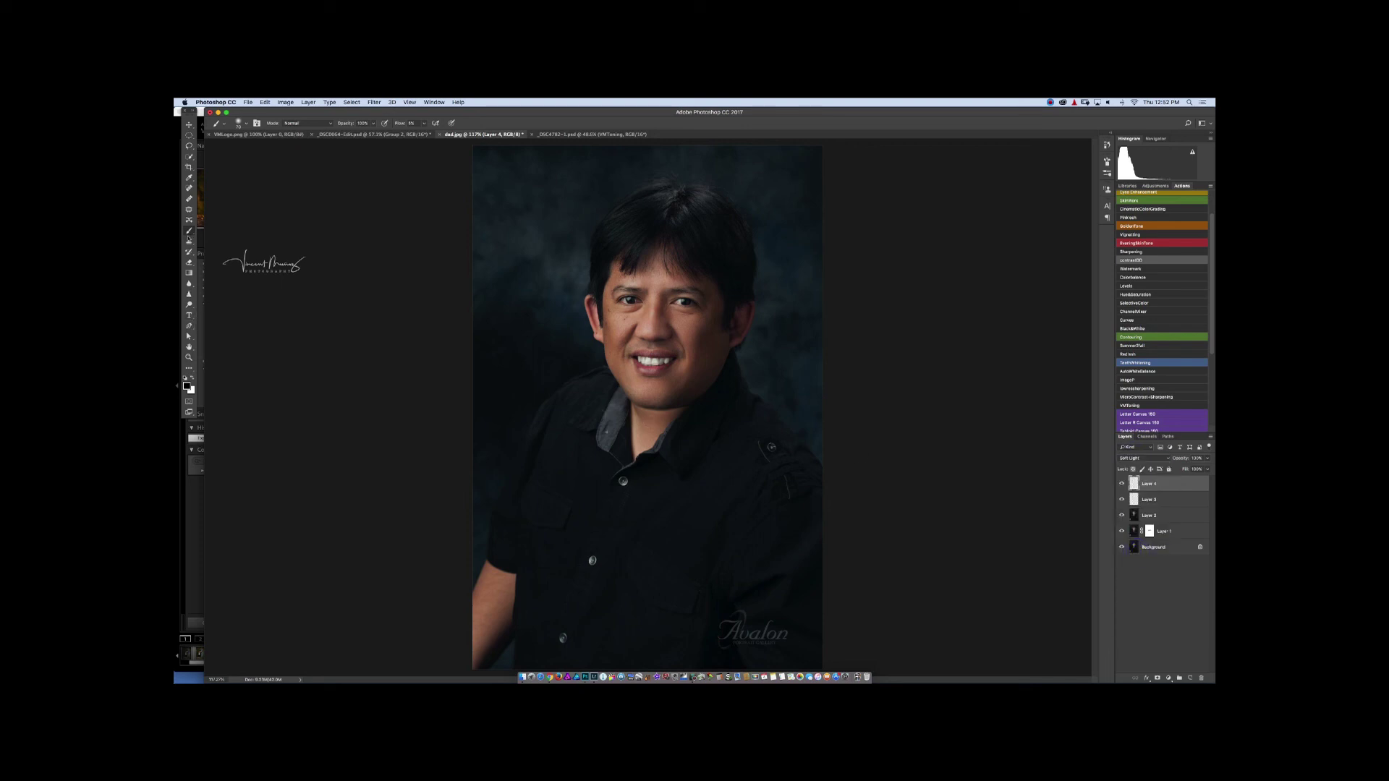
{"action": "key", "text": "x"}
Brush soft white highlights onto both cheeks below the eyes, and reduce the brush size for smaller areas
{"action": "left_click", "coordinate": [681, 323]}
{"action": "left_click", "coordinate": [615, 317]}
{"action": "key", "text": "p"}
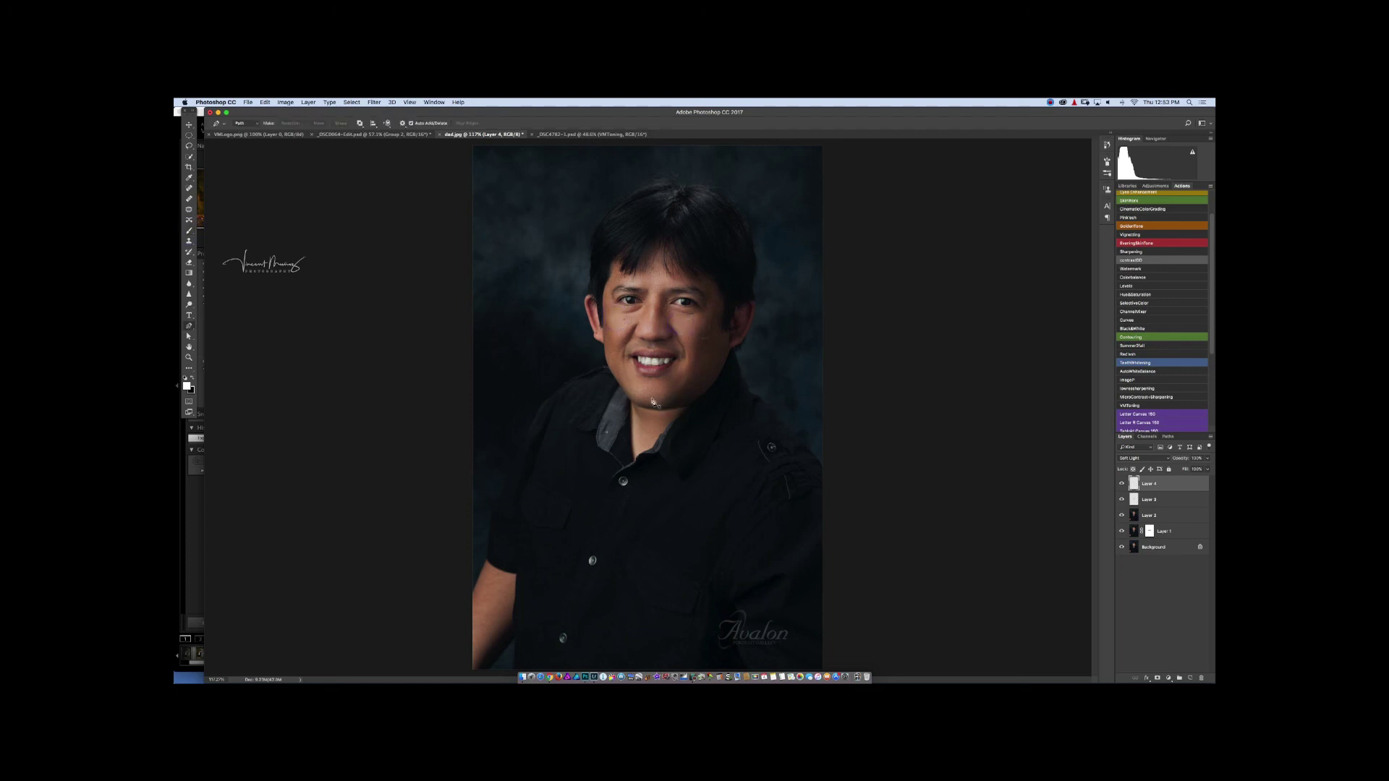
{"action": "key", "text": "b"}
{"action": "key", "text": "bracketleft"}
{"action": "key", "text": "bracketleft"}
{"action": "key", "text": "bracketleft"}
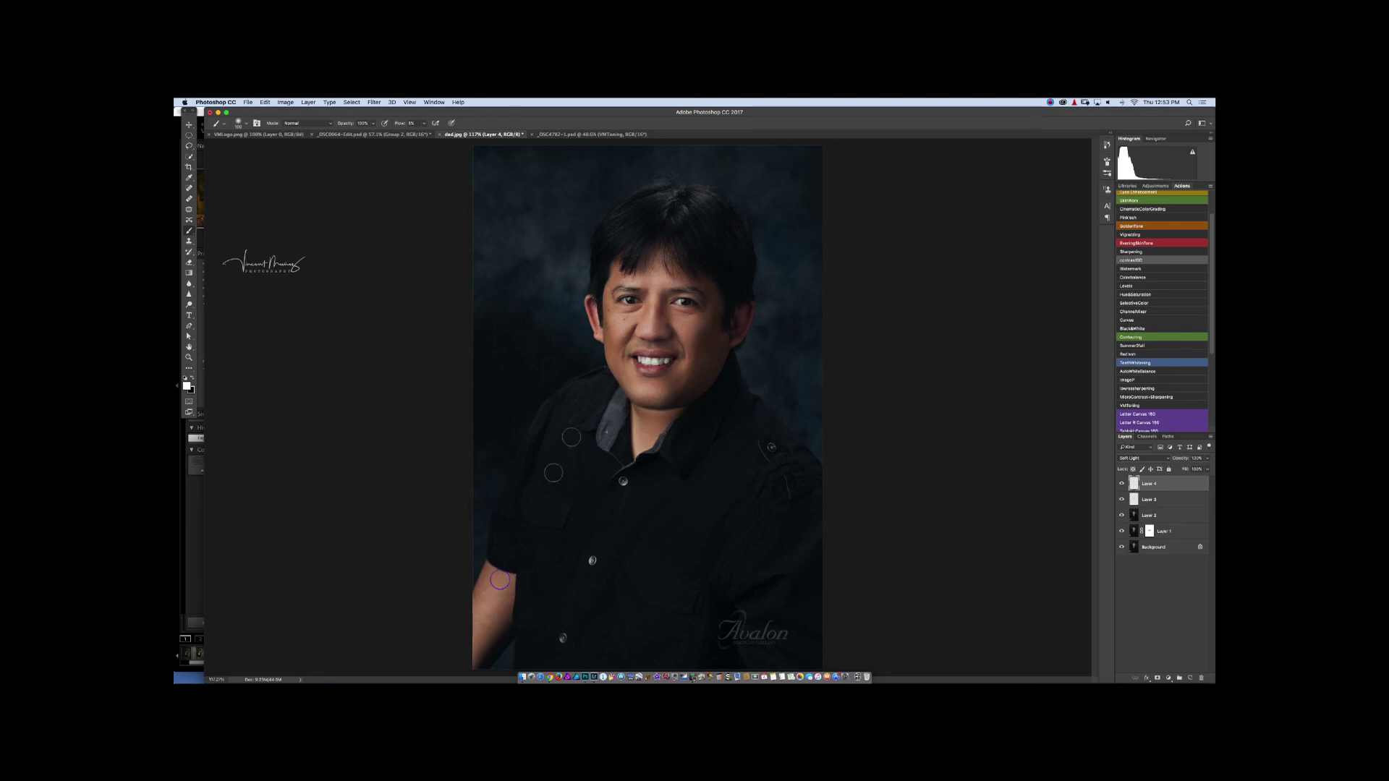
Lower the opacity of the dark contour layer and toggle its visibility to compare the shading
{"action": "left_click", "coordinate": [192, 128]}
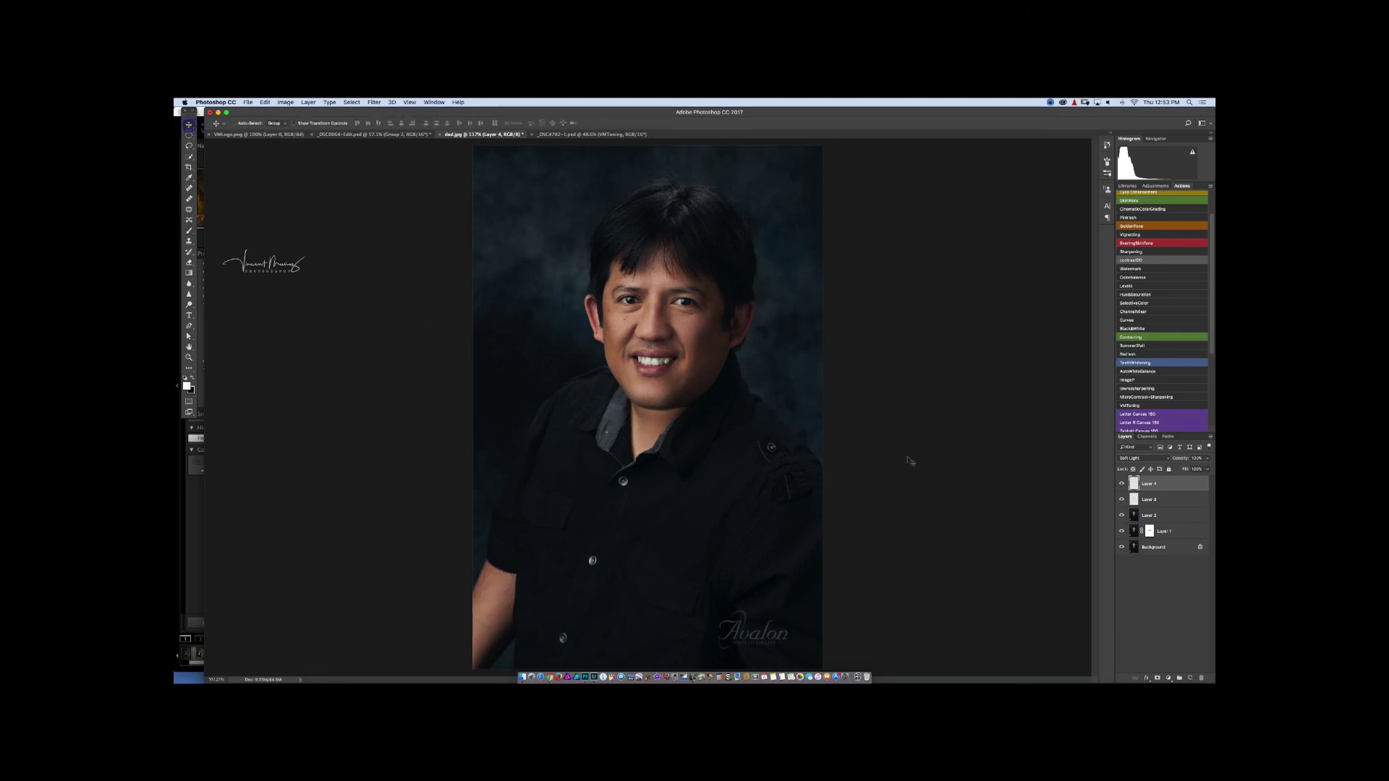
{"action": "left_click", "coordinate": [1169, 503]}
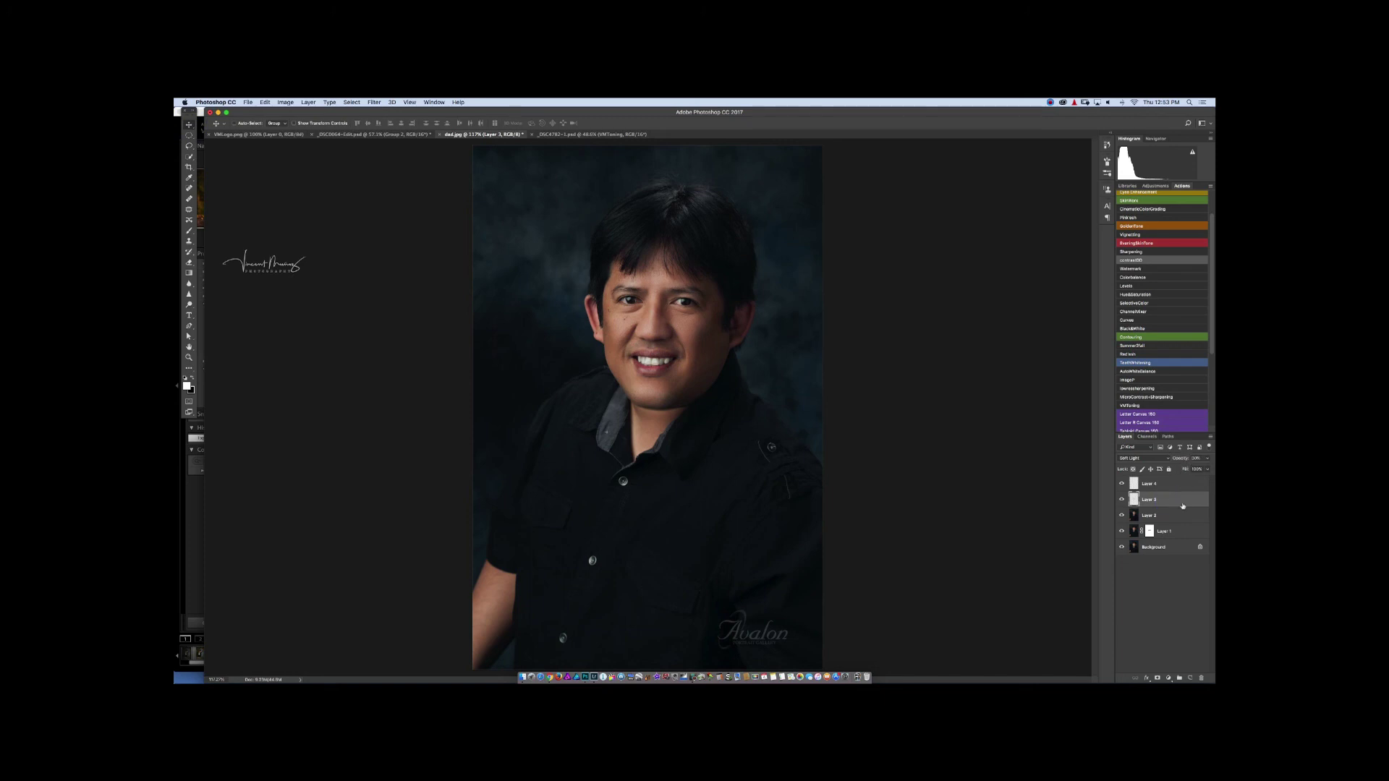
{"action": "left_click", "coordinate": [1122, 500]}
{"action": "left_click", "coordinate": [1122, 499]}
{"action": "left_click", "coordinate": [1122, 499]}
{"action": "left_click", "coordinate": [1123, 500]}
Set the white highlight layer's opacity to 50% and toggle its visibility to judge the effect
{"action": "left_click", "coordinate": [1133, 486]}
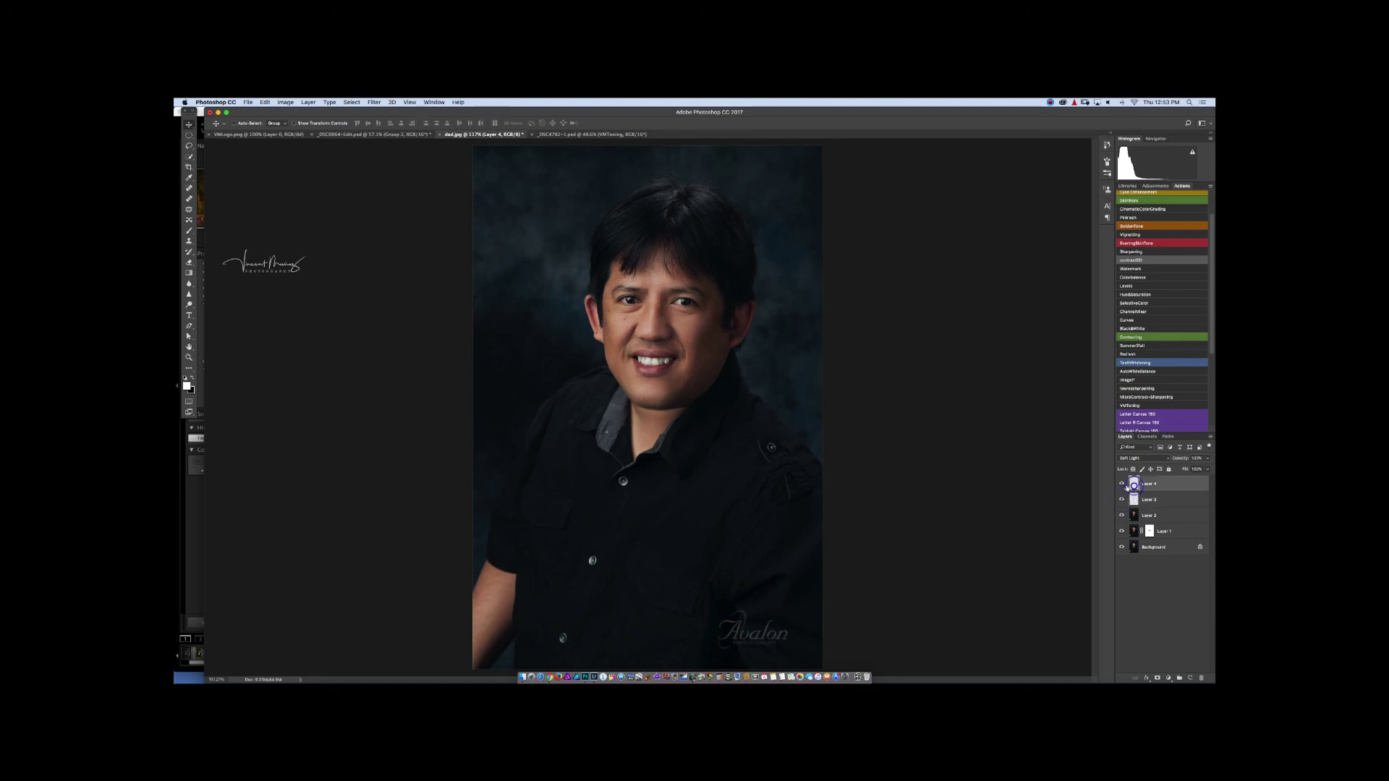
{"action": "left_click", "coordinate": [1122, 484]}
{"action": "left_click", "coordinate": [1122, 484]}
{"action": "left_click", "coordinate": [1122, 483]}
{"action": "left_click", "coordinate": [1122, 484]}
{"action": "key", "text": "5"}
{"action": "left_click", "coordinate": [1122, 483]}
{"action": "left_click", "coordinate": [1122, 483]}
{"action": "left_click", "coordinate": [1123, 483]}
{"action": "left_click", "coordinate": [1122, 483]}
Review the girl's photo, then switch to the woman's portrait and compare its retouched version with the original base layer alone
{"action": "left_click", "coordinate": [333, 135]}
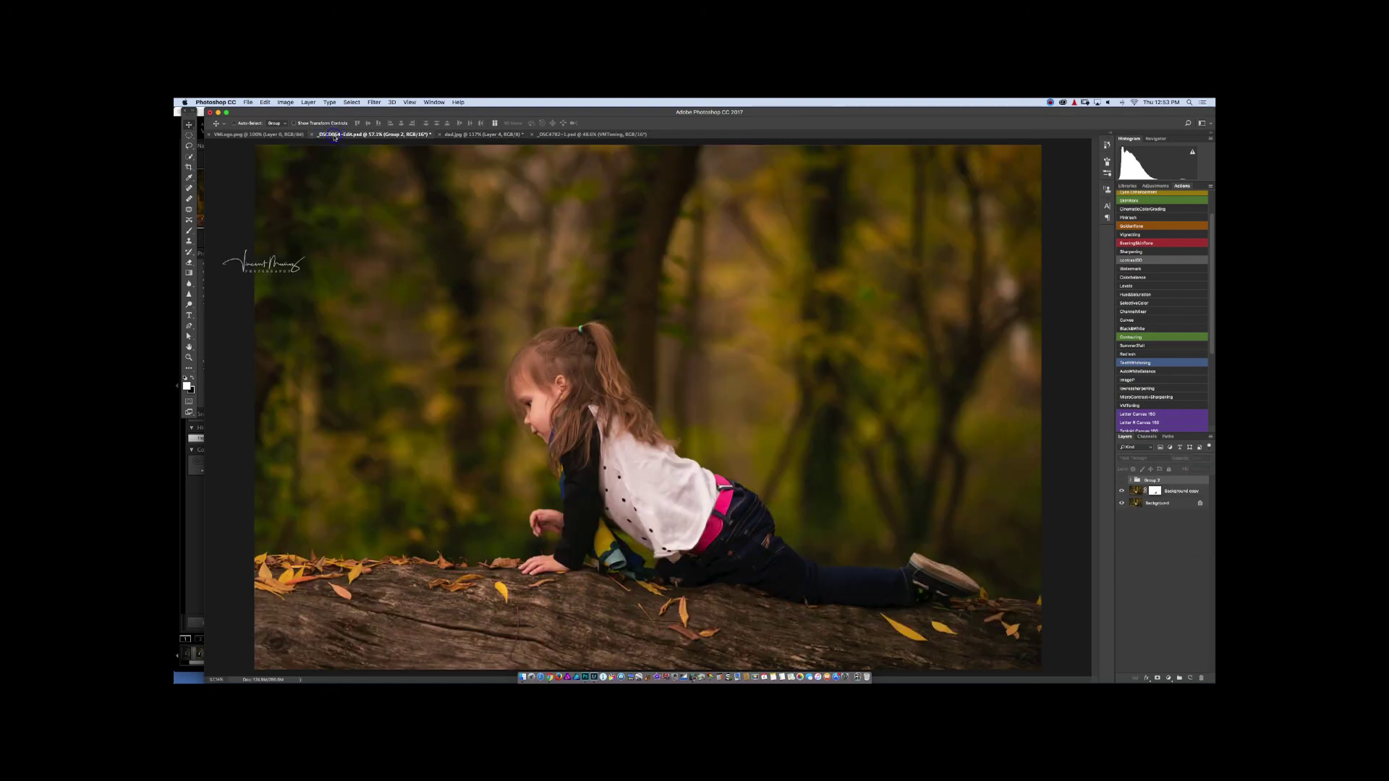
{"action": "left_click", "coordinate": [577, 135]}
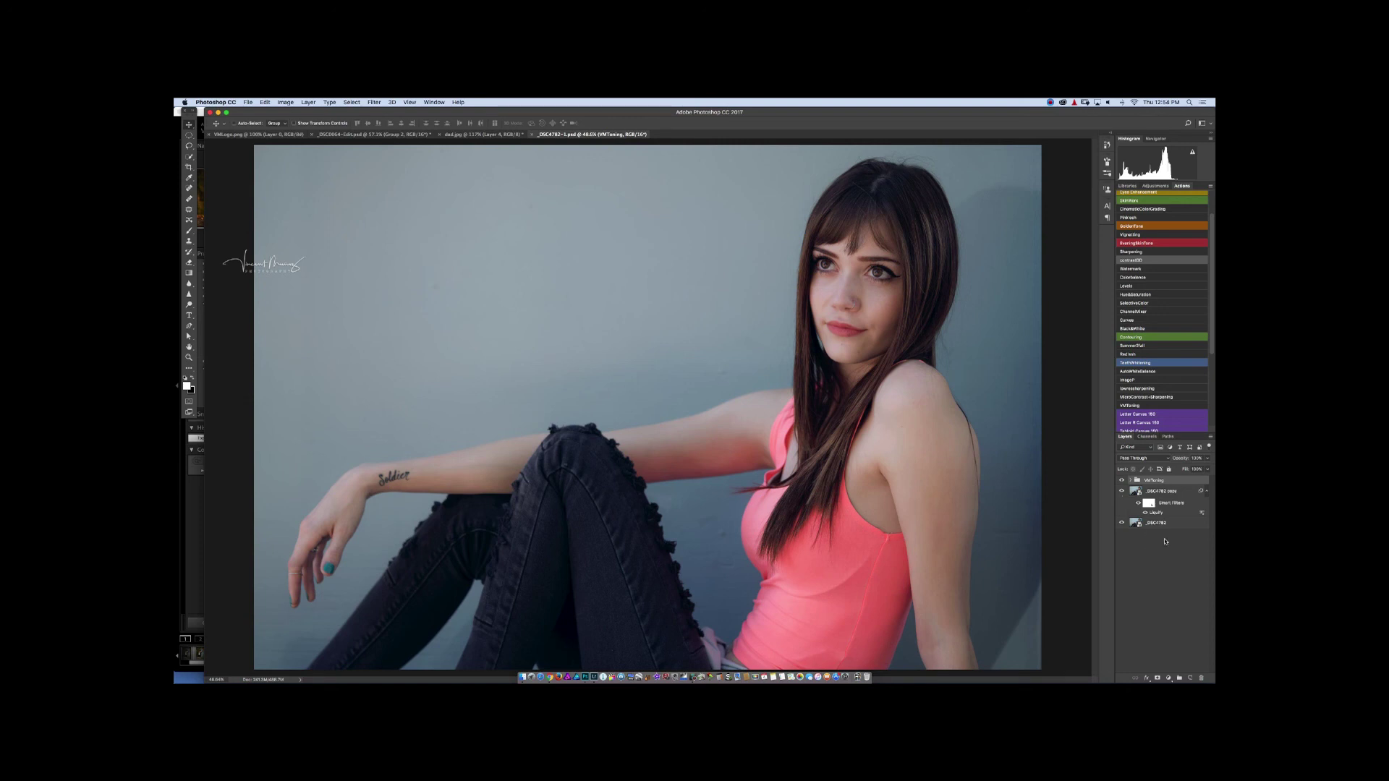
{"action": "left_click", "coordinate": [1122, 523], "text": "alt"}
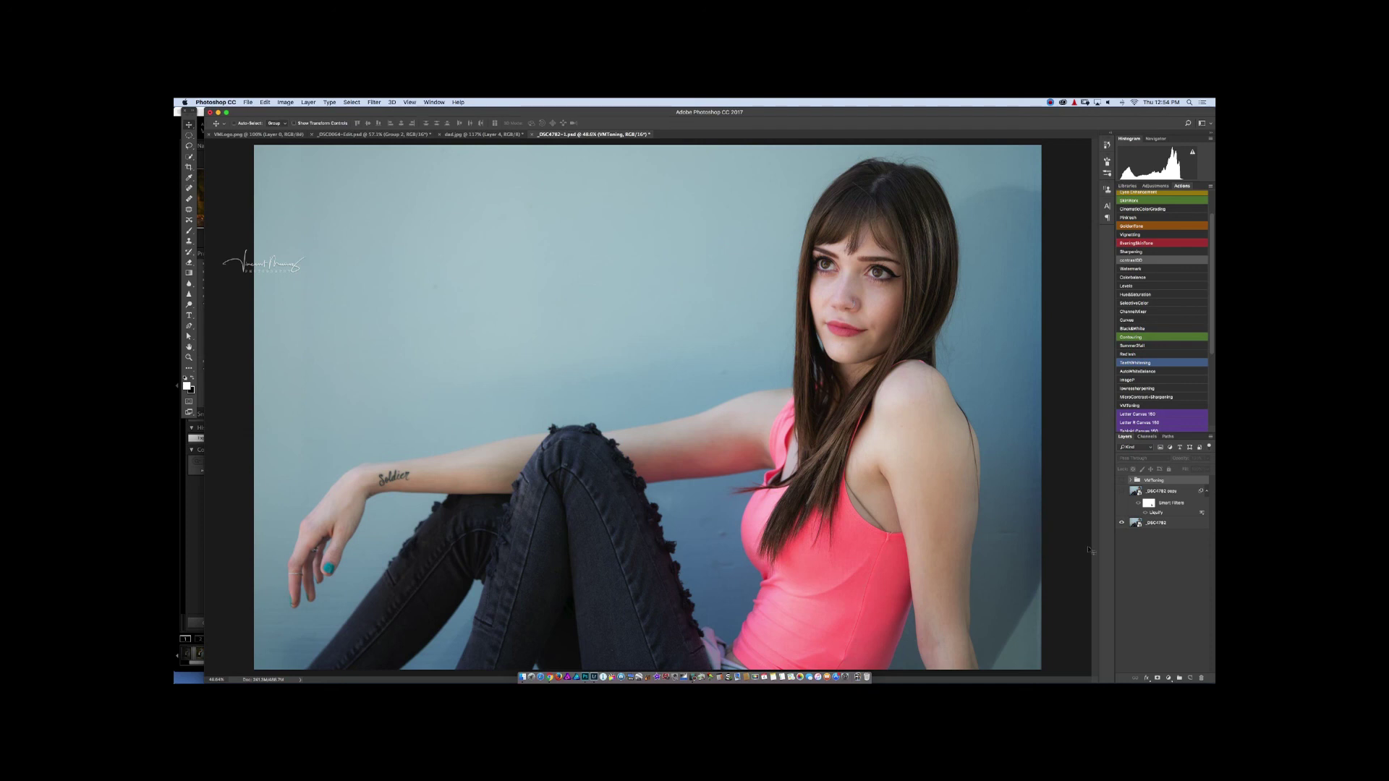
{"action": "left_click", "coordinate": [1123, 524], "text": "alt"}
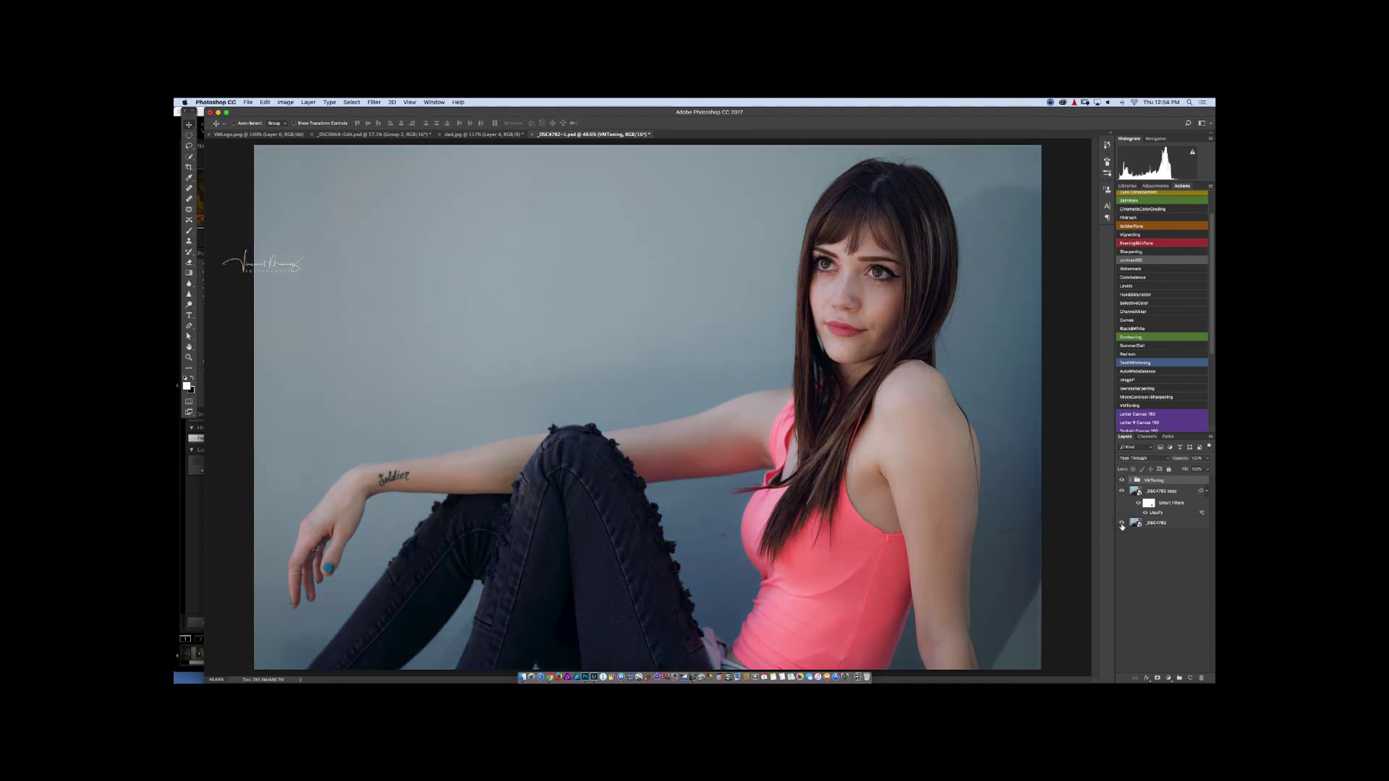
{"action": "left_click", "coordinate": [1122, 524], "text": "alt"}
{"action": "left_click", "coordinate": [1122, 524], "text": "alt"}
Examine the woman's armpit and top edge up close, comparing the original layer alone with the Liquify retouch
{"action": "key", "text": "super+space"}
{"action": "left_click", "coordinate": [872, 513], "text": "super"}
{"action": "left_click", "coordinate": [872, 512], "text": "super"}
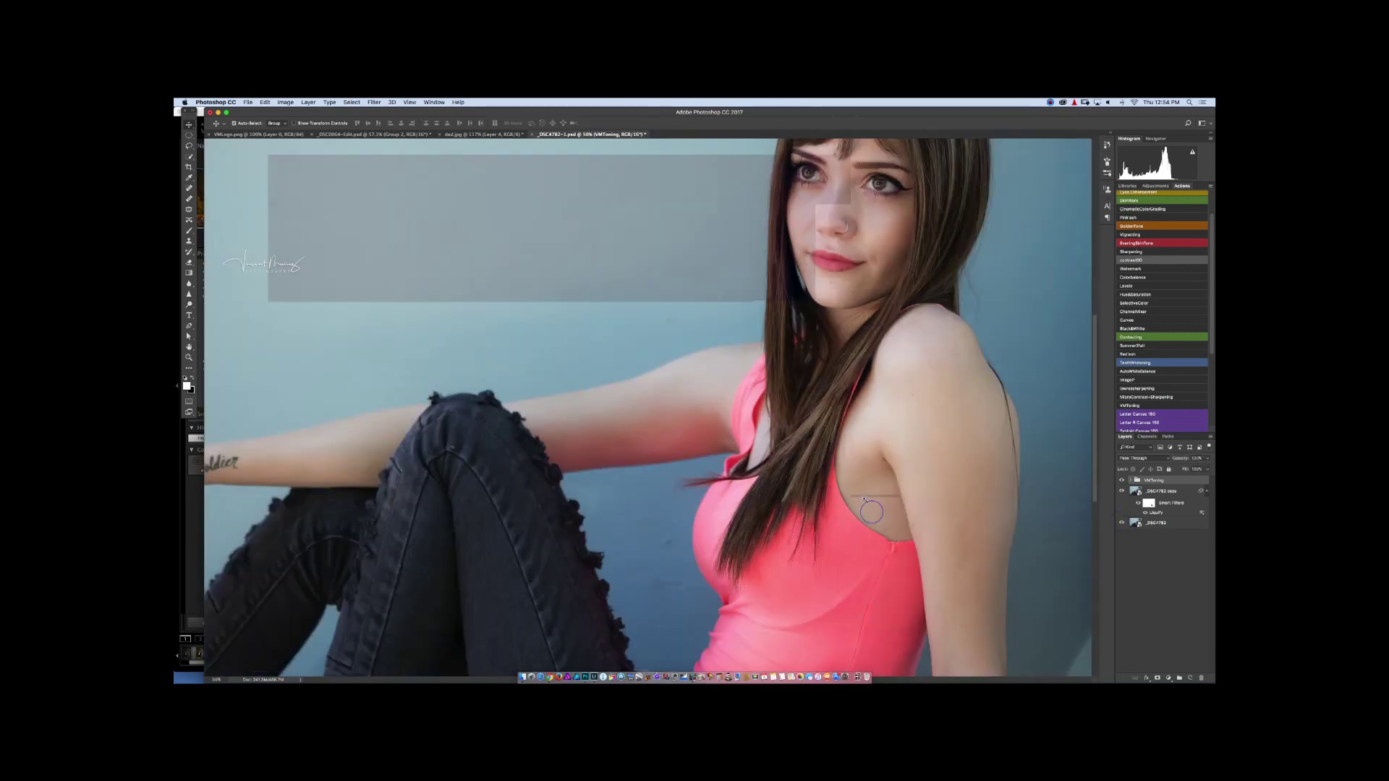
{"action": "left_click_drag", "start_coordinate": [865, 499], "coordinate": [1058, 520]}
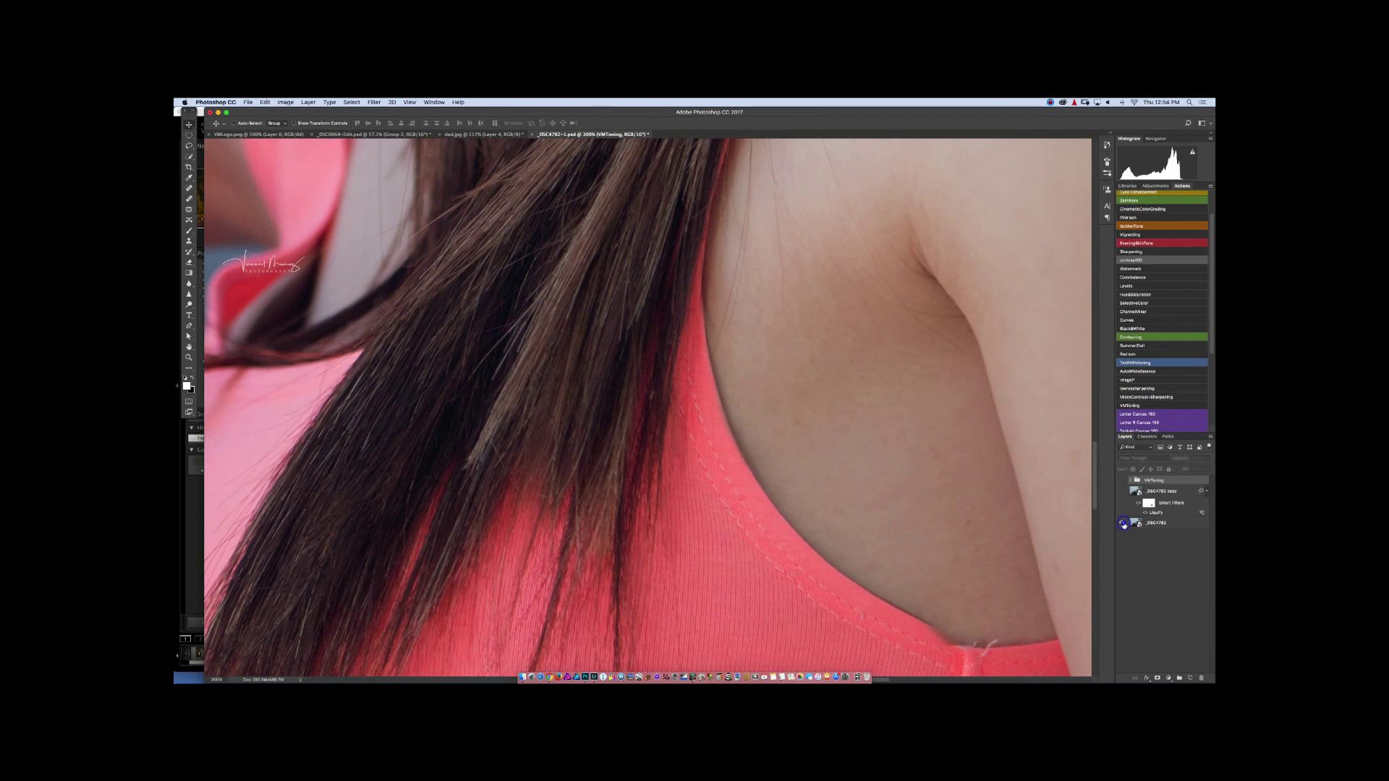
{"action": "left_click", "coordinate": [1122, 523], "text": "alt"}
{"action": "left_click", "coordinate": [1122, 523], "text": "alt"}
{"action": "left_click", "coordinate": [1123, 523], "text": "alt"}
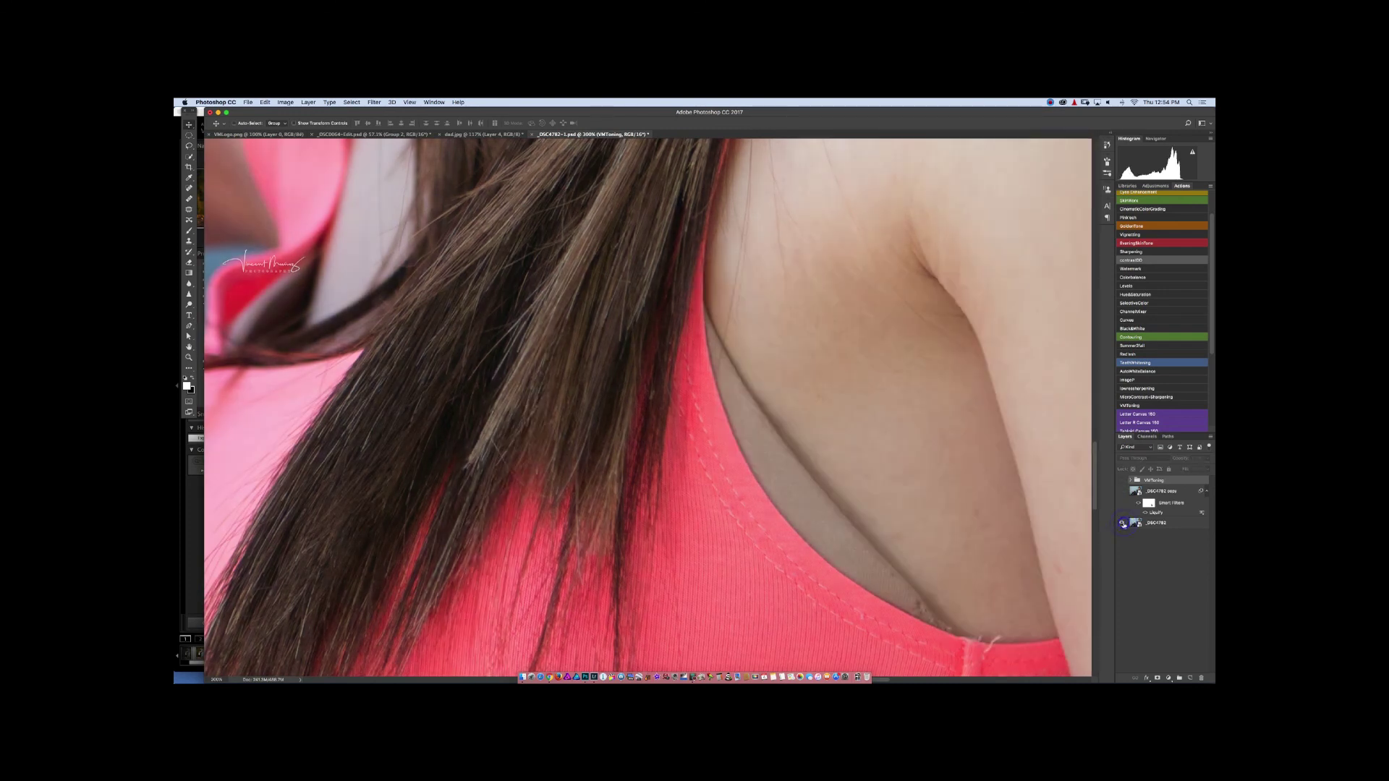
{"action": "left_click", "coordinate": [1122, 523], "text": "alt"}
{"action": "left_click", "coordinate": [1122, 523], "text": "alt"}
{"action": "left_click", "coordinate": [1122, 523], "text": "alt"}
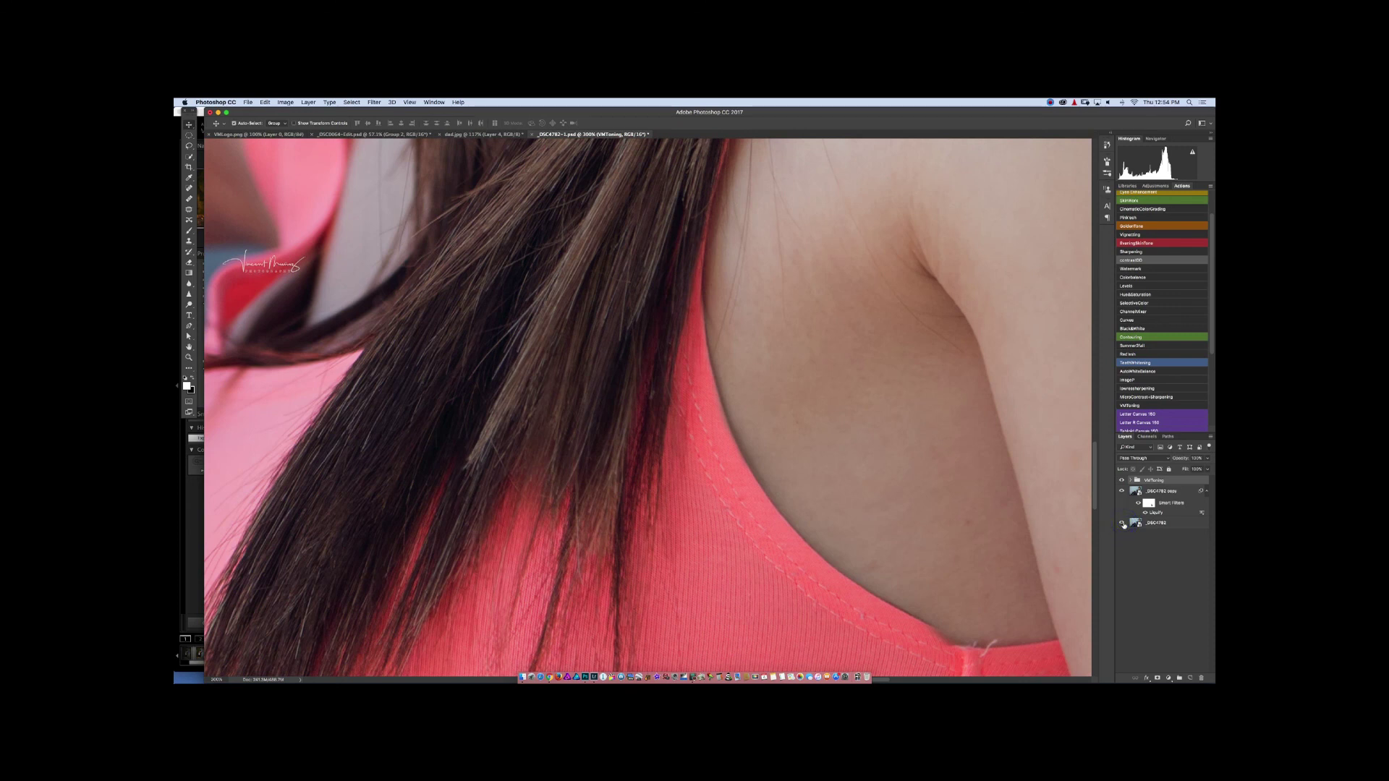
{"action": "key", "text": "super+0"}
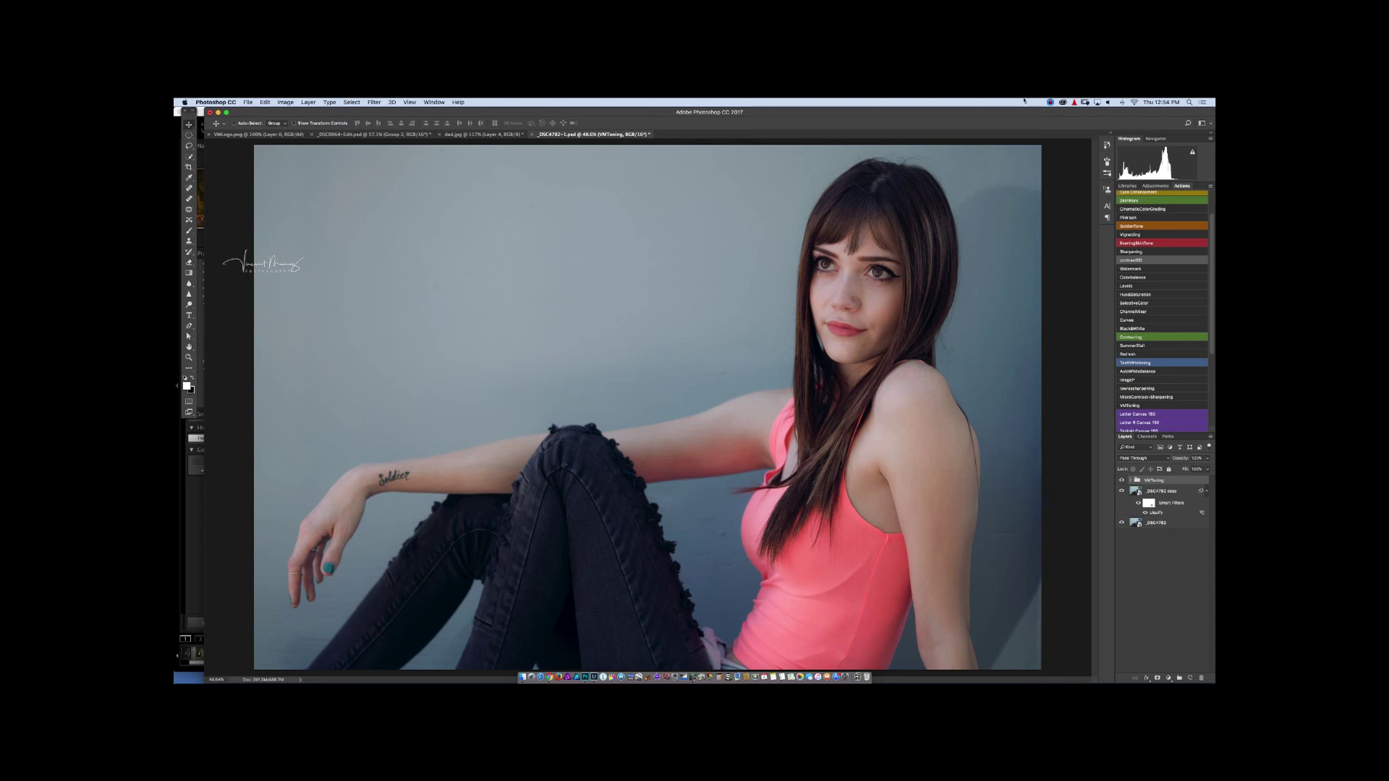
{"action": "left_click", "coordinate": [1050, 103]}
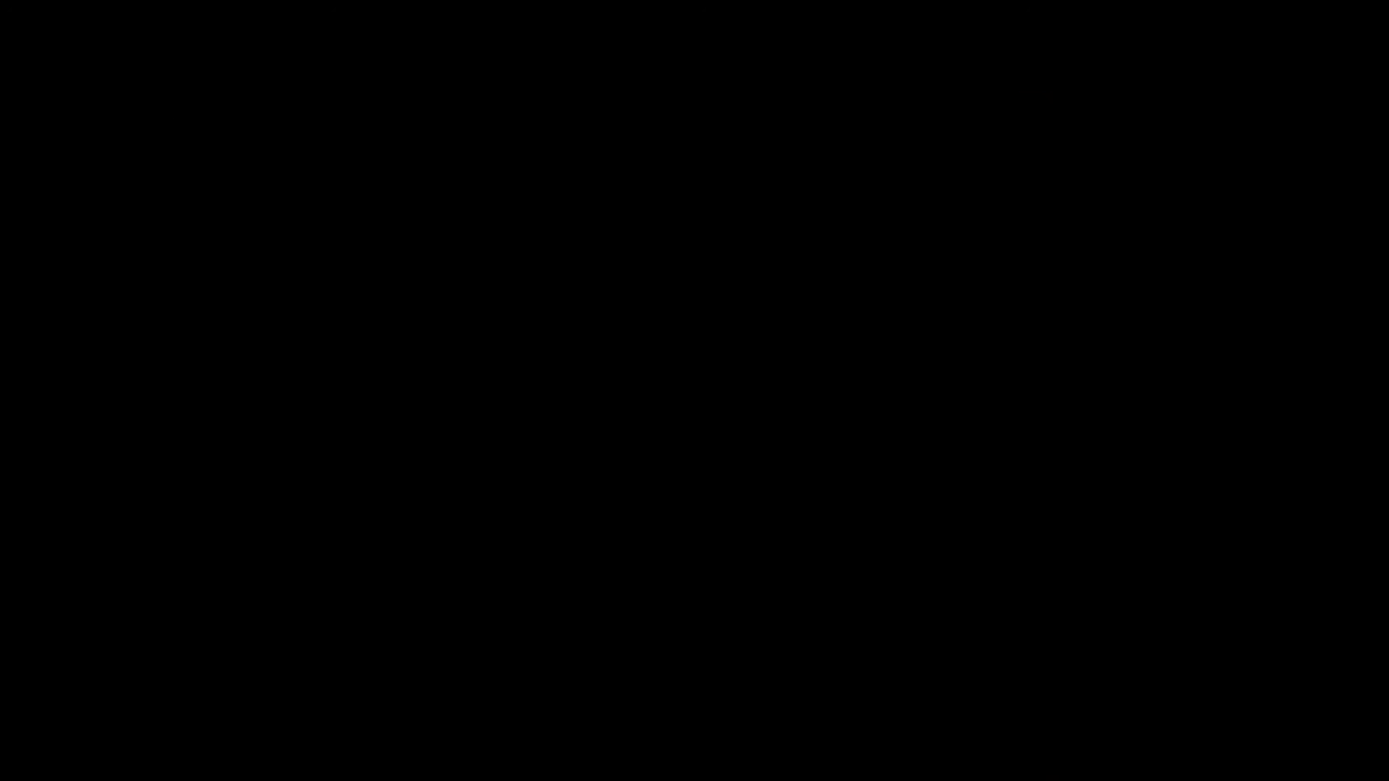